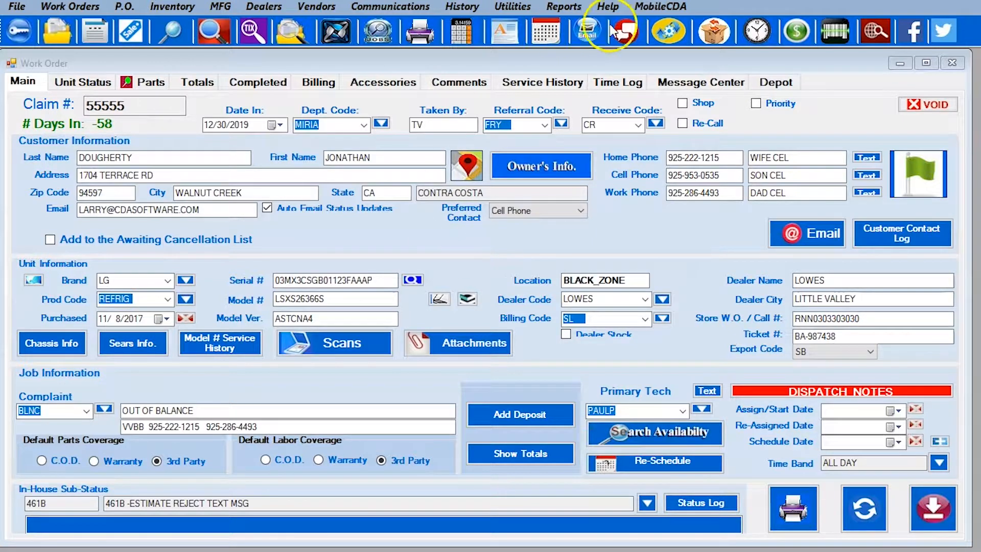
Review the Utilities setup areas list and the Vendors and Dealers menus without choosing anything
left_click(513, 6)
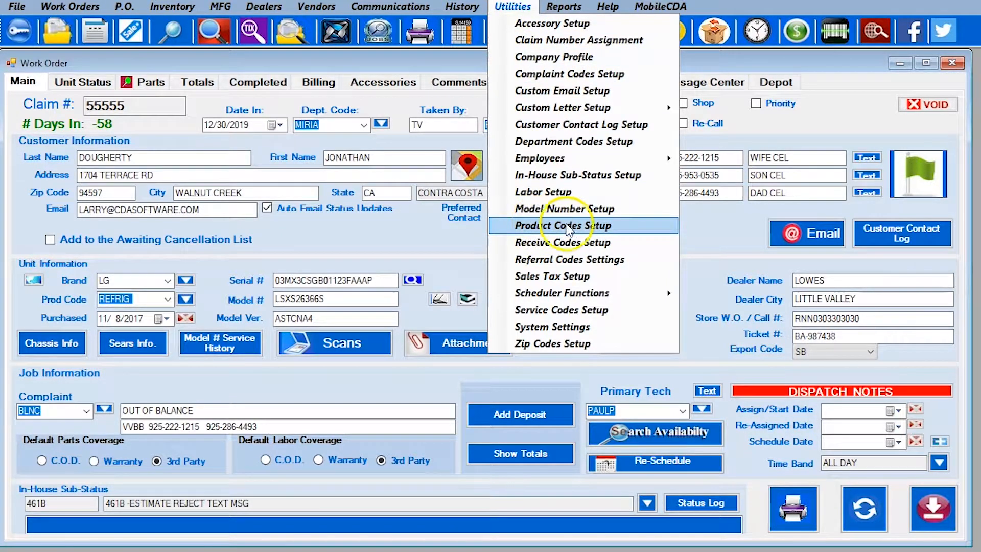
left_click(410, 70)
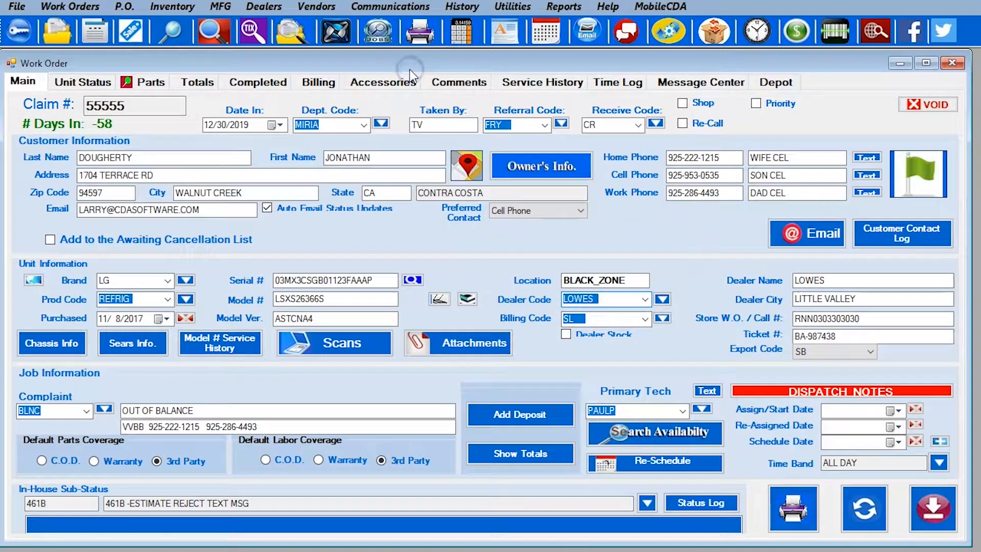
left_click(326, 11)
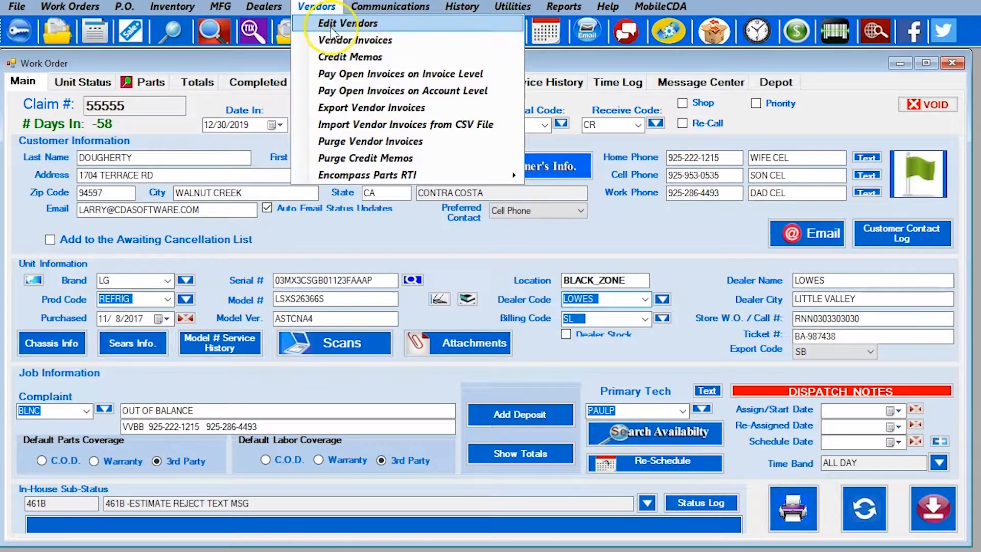
left_click(330, 27)
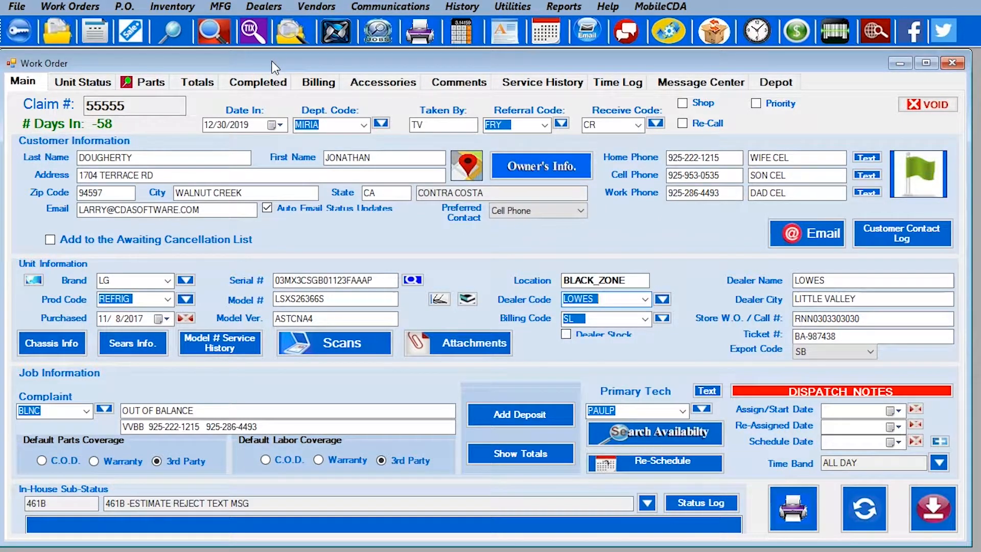
left_click(262, 7)
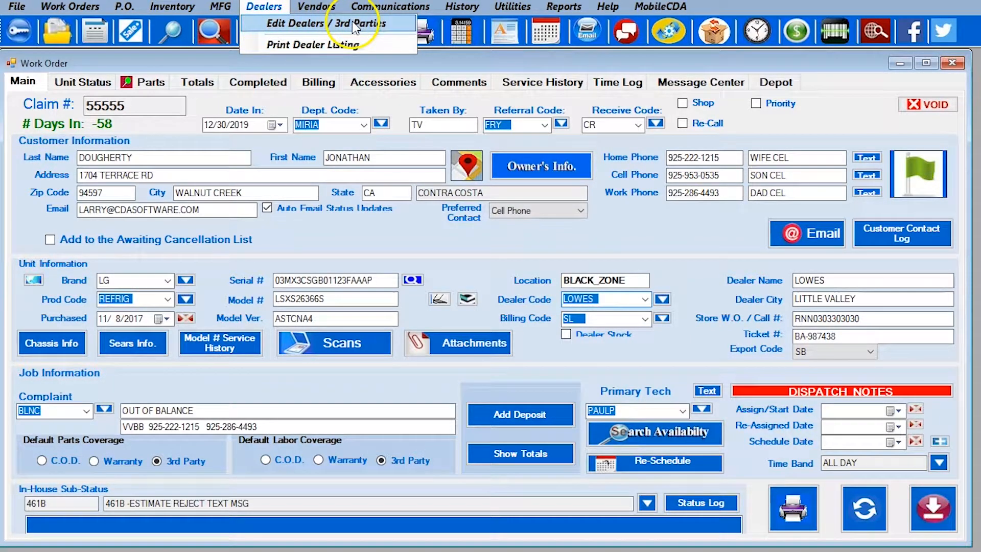
left_click(200, 57)
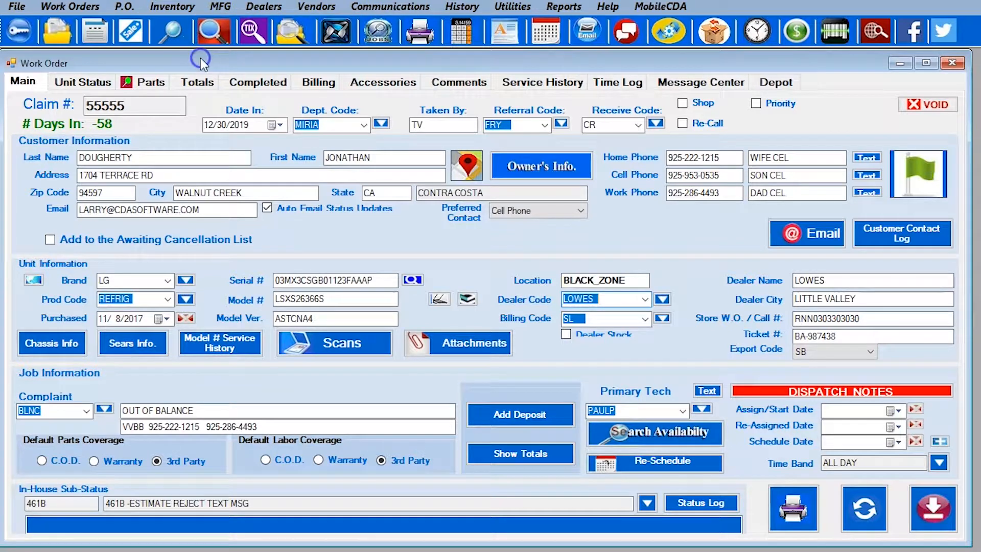
Check the MFG menu, then bring up the Utilities list at Product Codes Setup
left_click(228, 4)
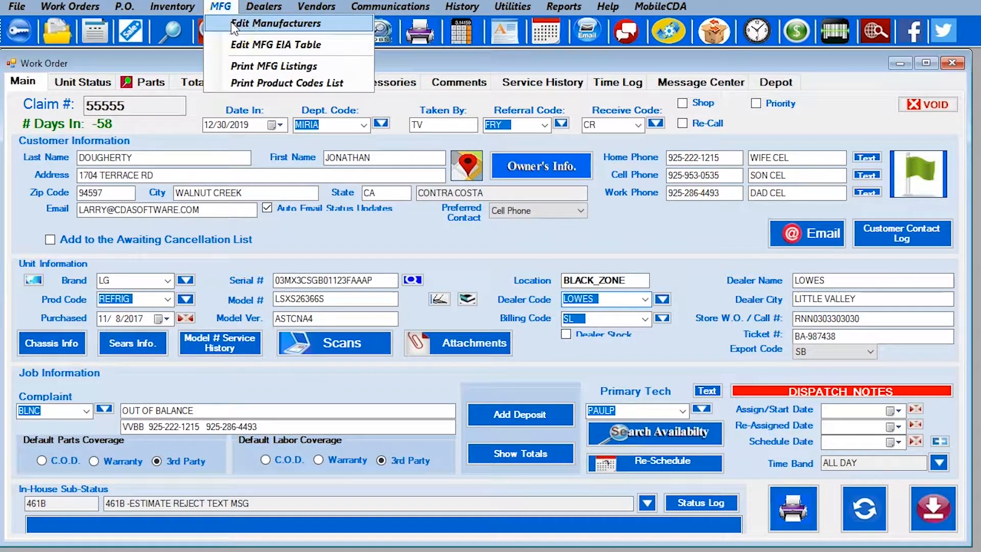
left_click(178, 59)
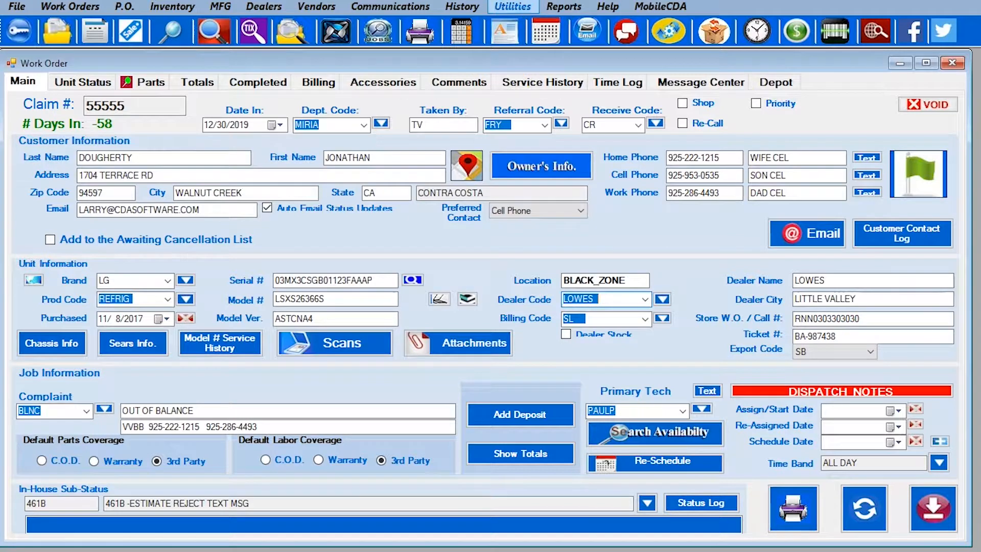
left_click(512, 6)
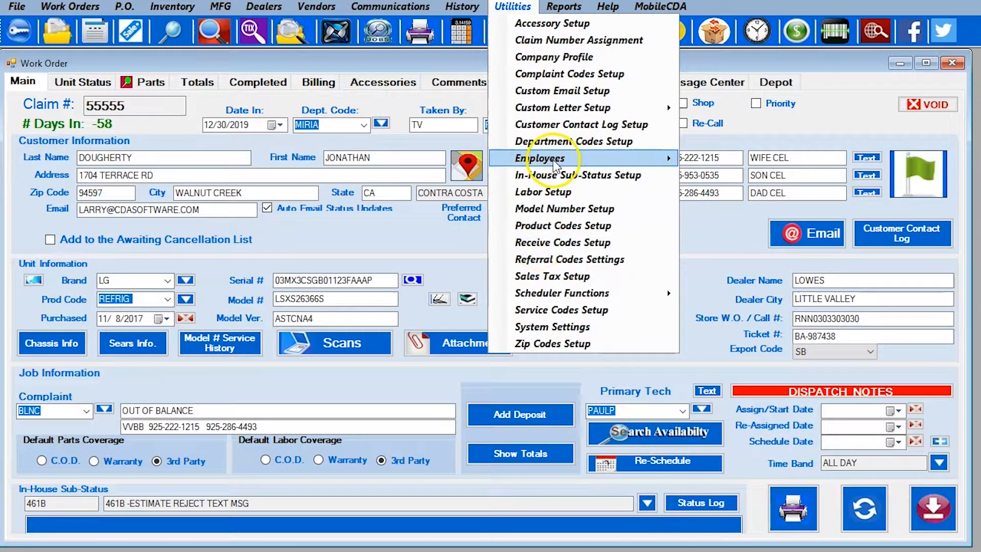
mouse_move(553, 162)
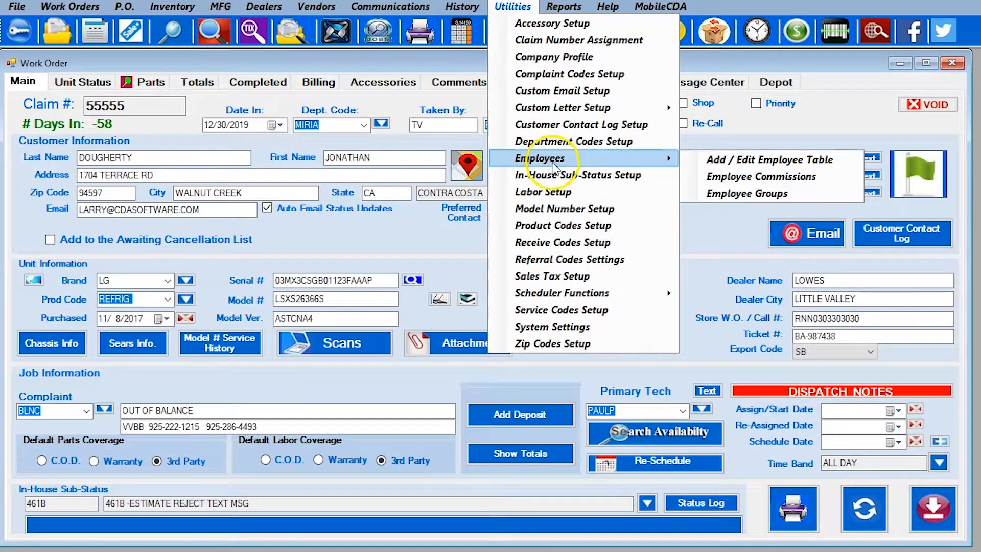
Open Product Codes Setup and preview the DISHW dishwasher code without changing it
left_click(536, 227)
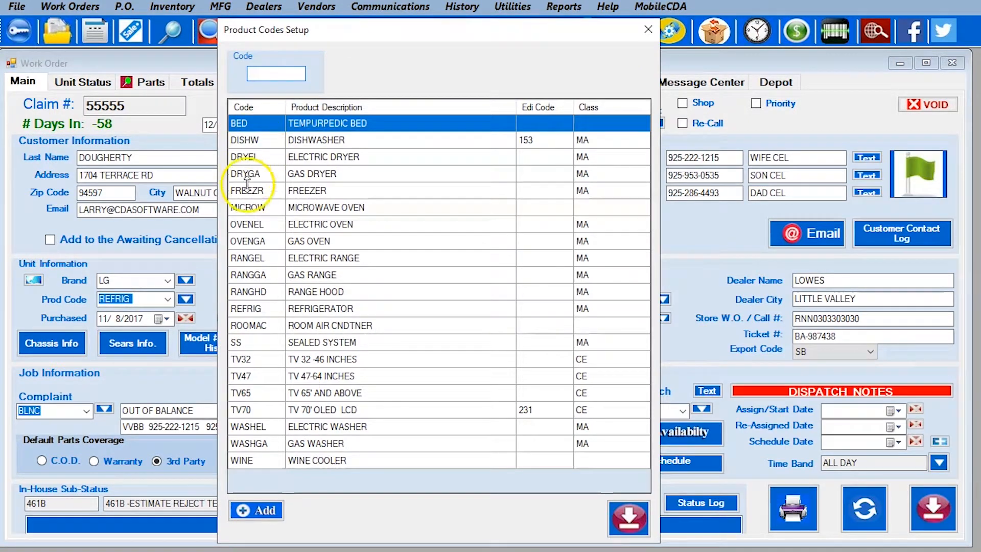
left_click_drag(249, 276, 253, 326)
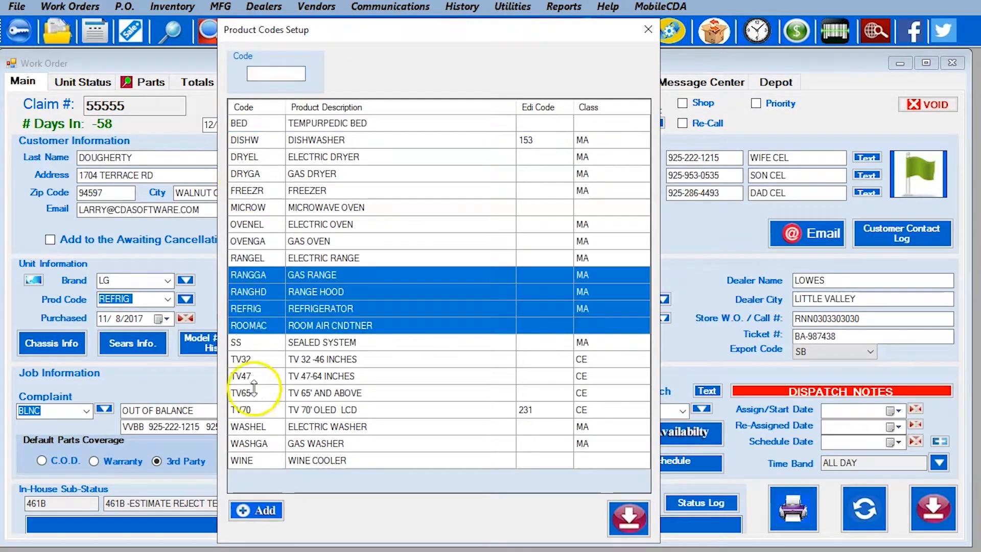
left_click(259, 141)
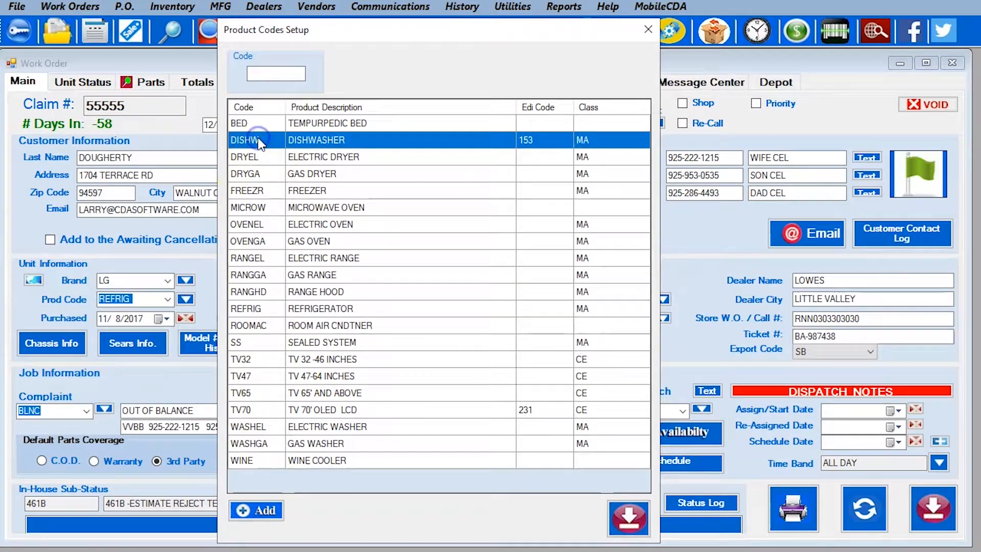
double_click(313, 146)
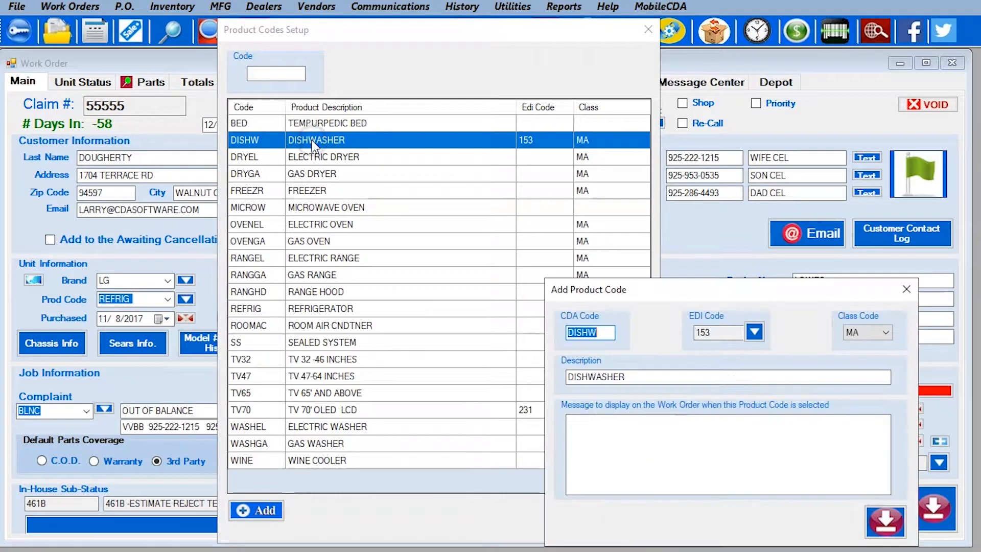
left_click(912, 287)
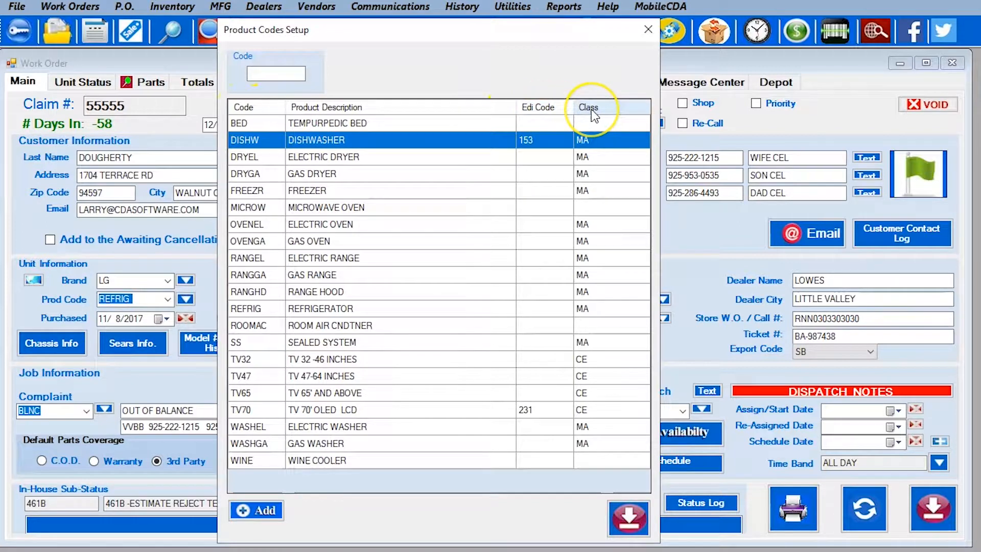
Change the DISHW product code's EDI code to HOME PLUMBING (298)
double_click(262, 142)
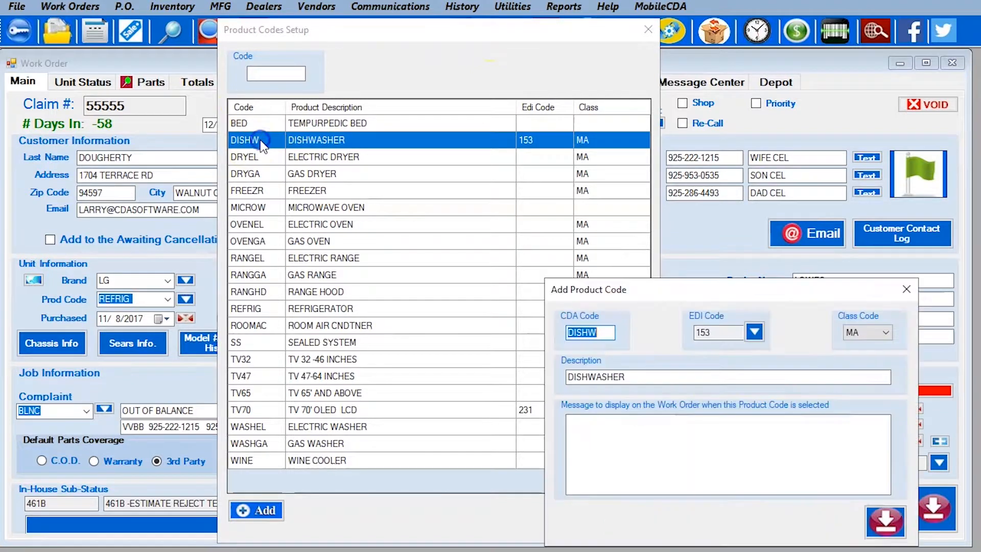
left_click_drag(700, 291, 379, 145)
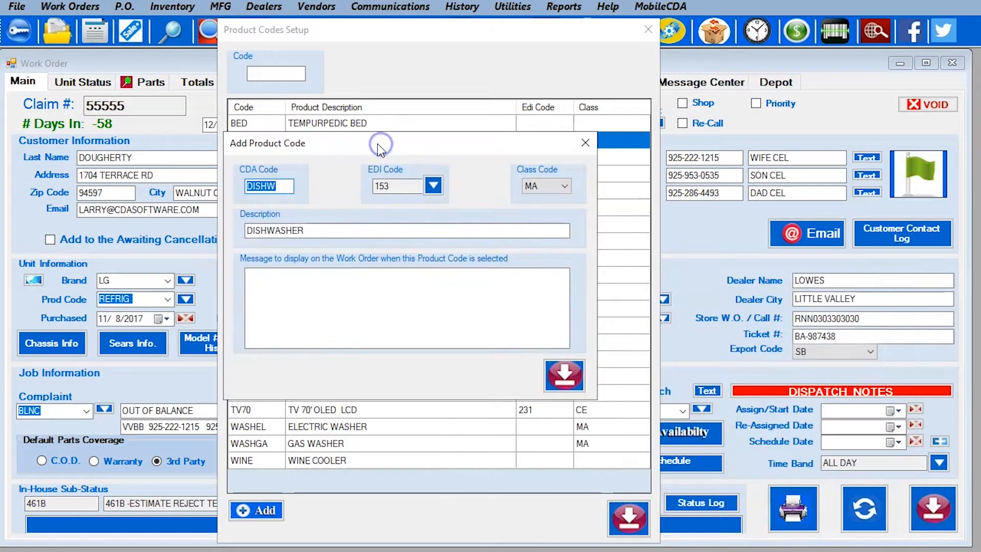
left_click(286, 187)
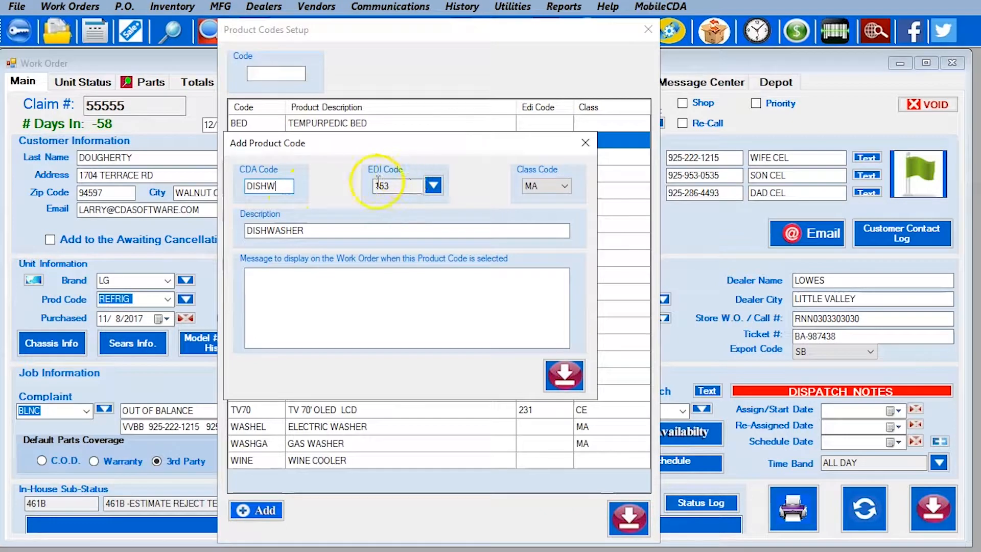
left_click(433, 187)
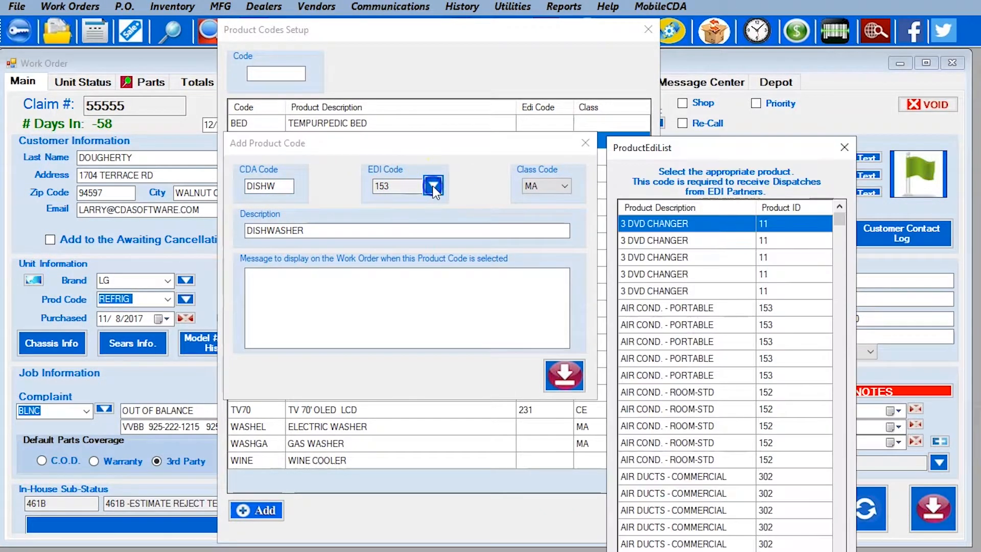
left_click_drag(838, 217, 839, 413)
double_click(644, 442)
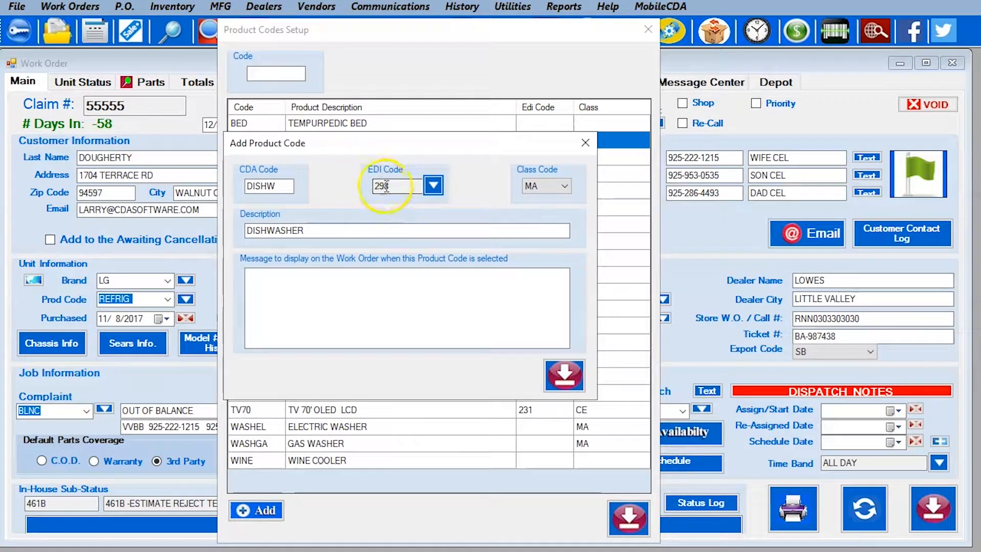
Keep DISHW's class code as MA and save the product code
left_click(536, 186)
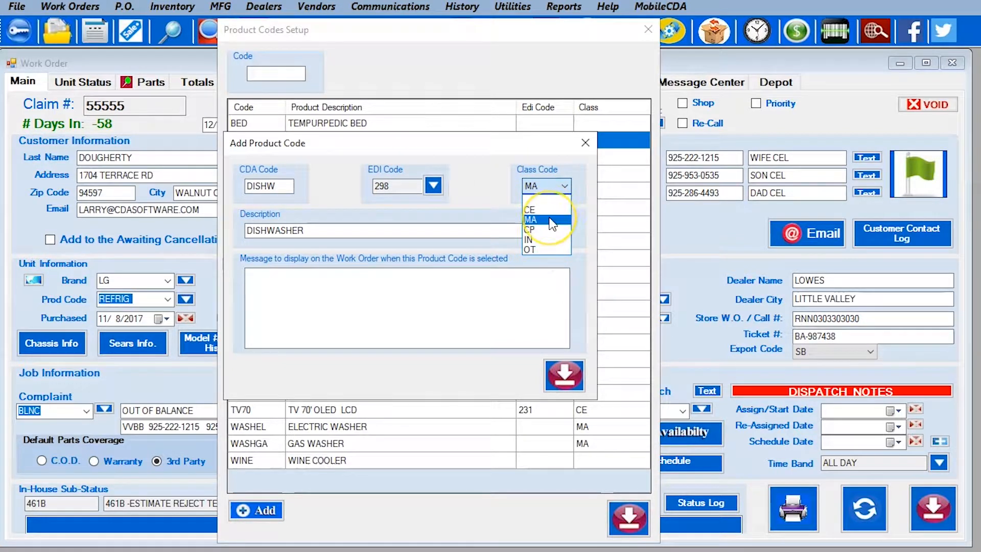
left_click(548, 211)
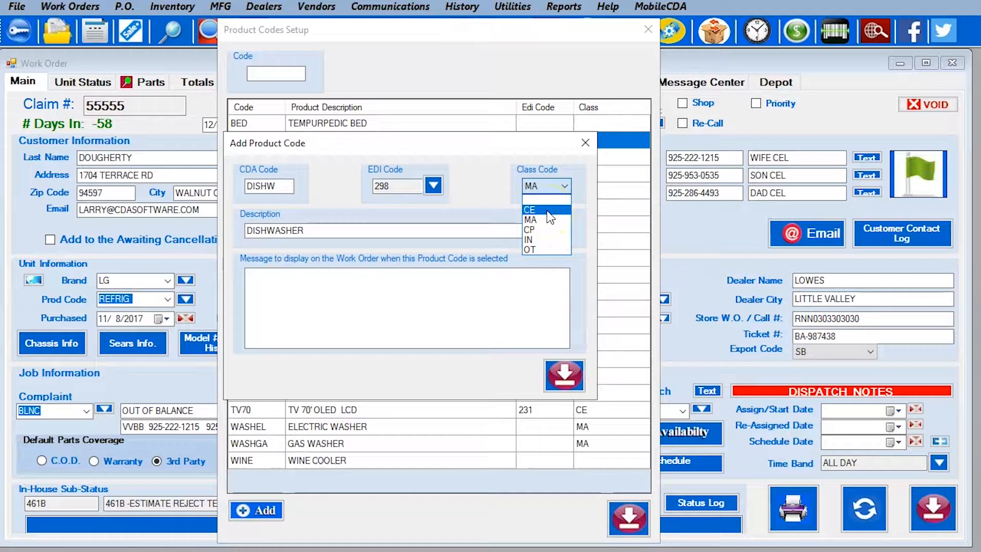
left_click(547, 232)
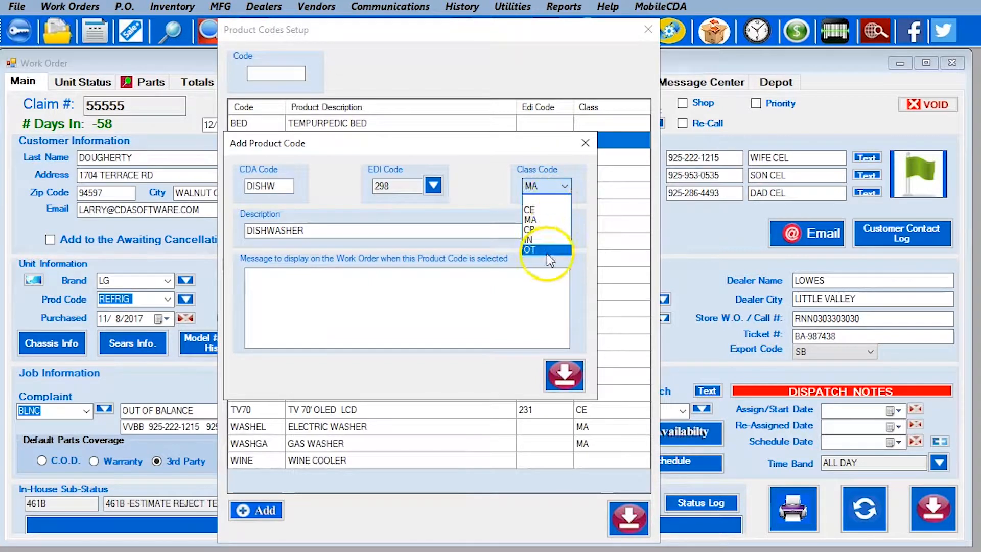
left_click(547, 220)
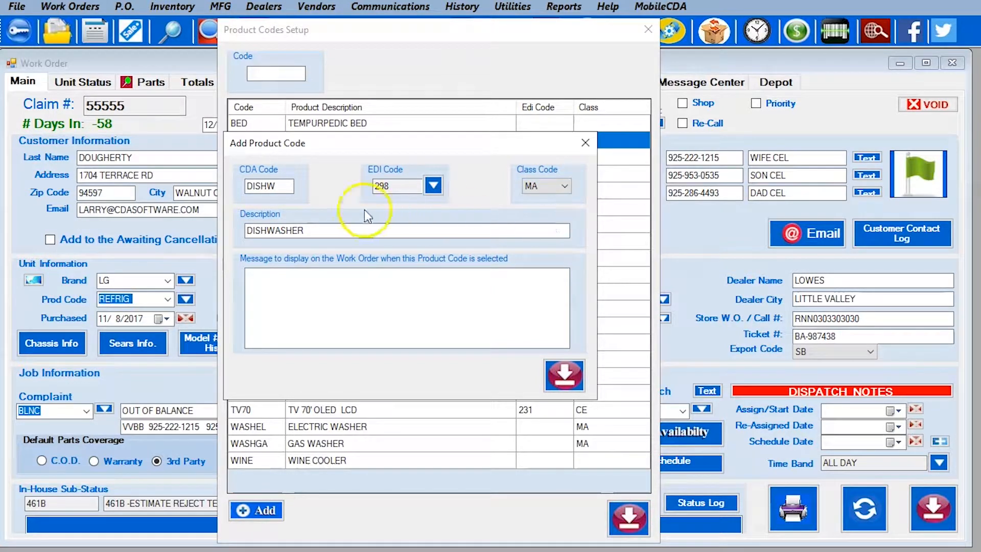
left_click_drag(339, 229, 225, 225)
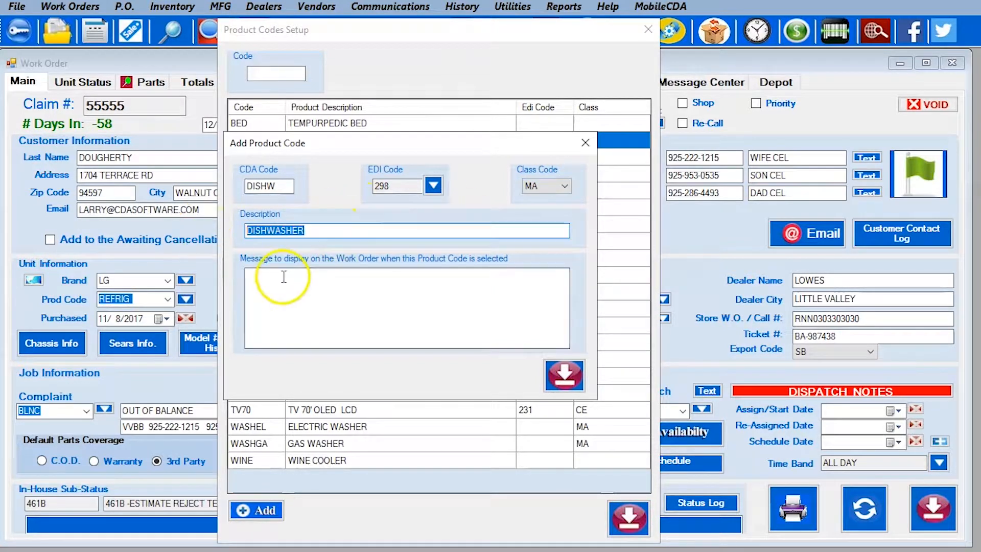
left_click(318, 284)
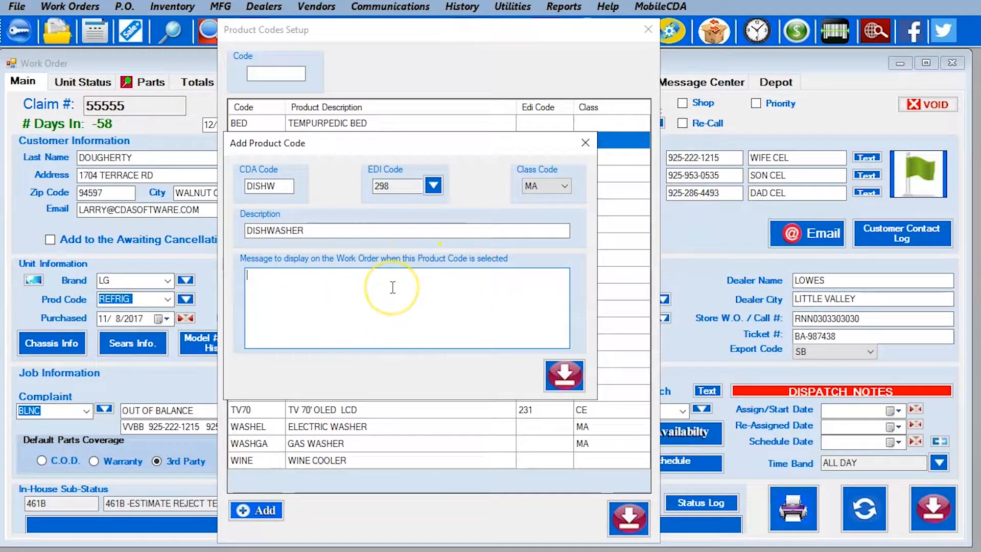
left_click(567, 379)
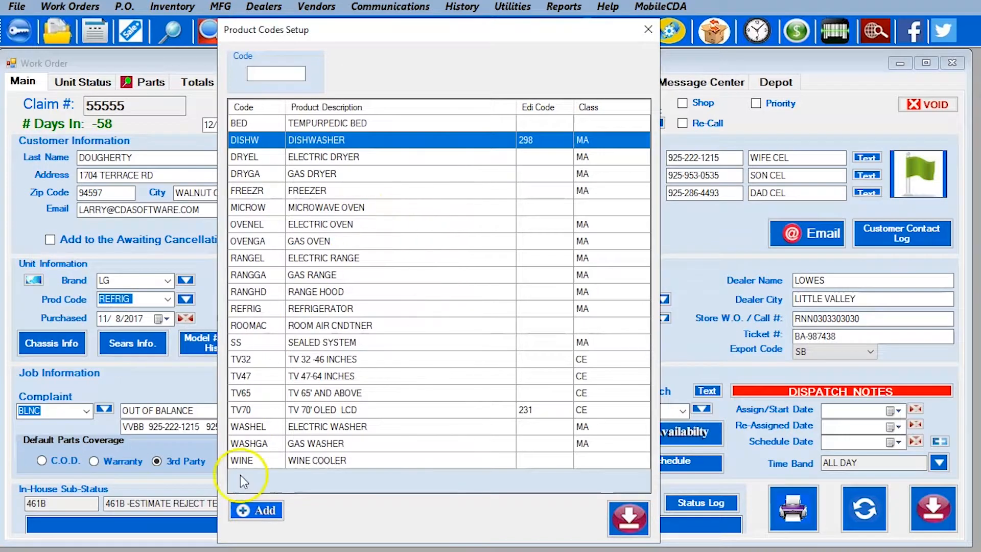
Add new product code TV80 with EDI product code 11
left_click(253, 513)
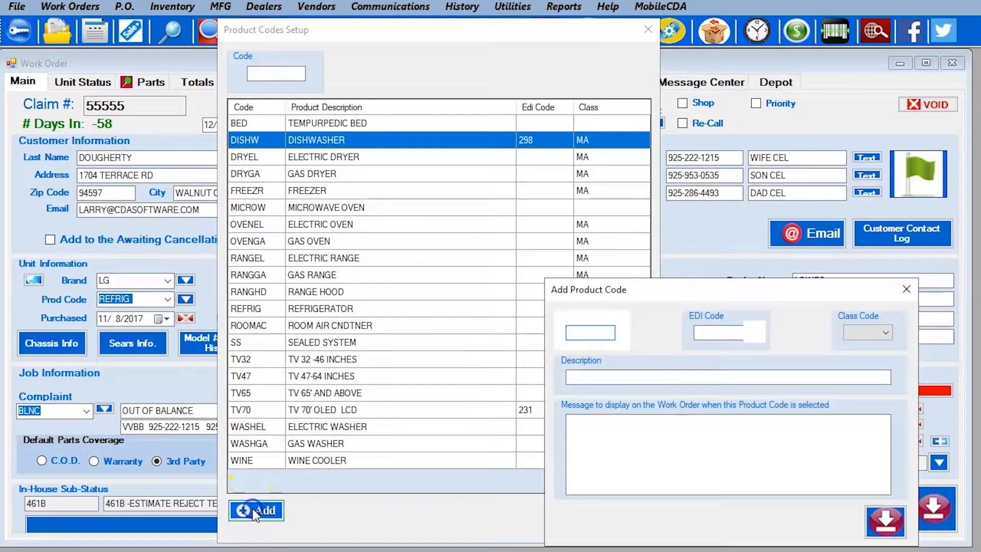
left_click_drag(675, 289, 394, 136)
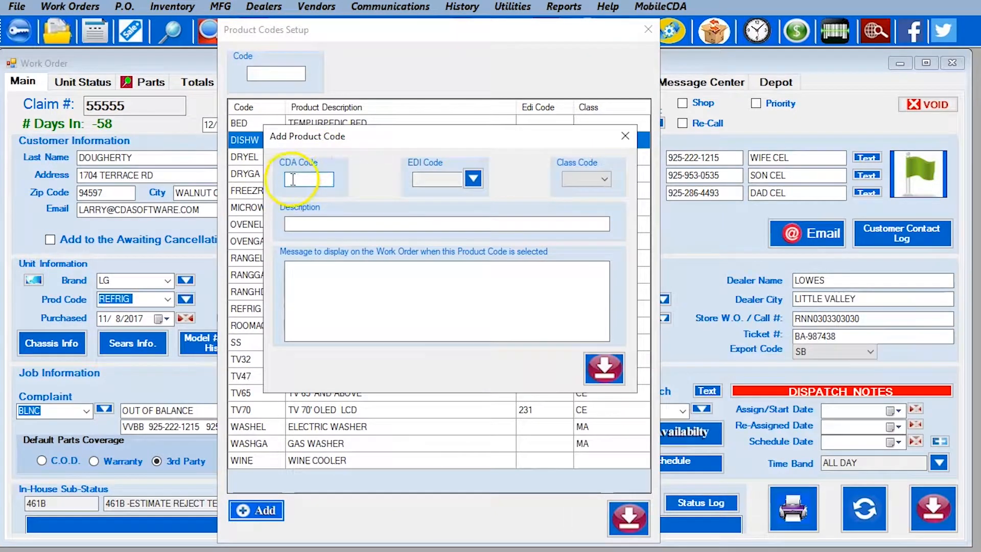
left_click(312, 180)
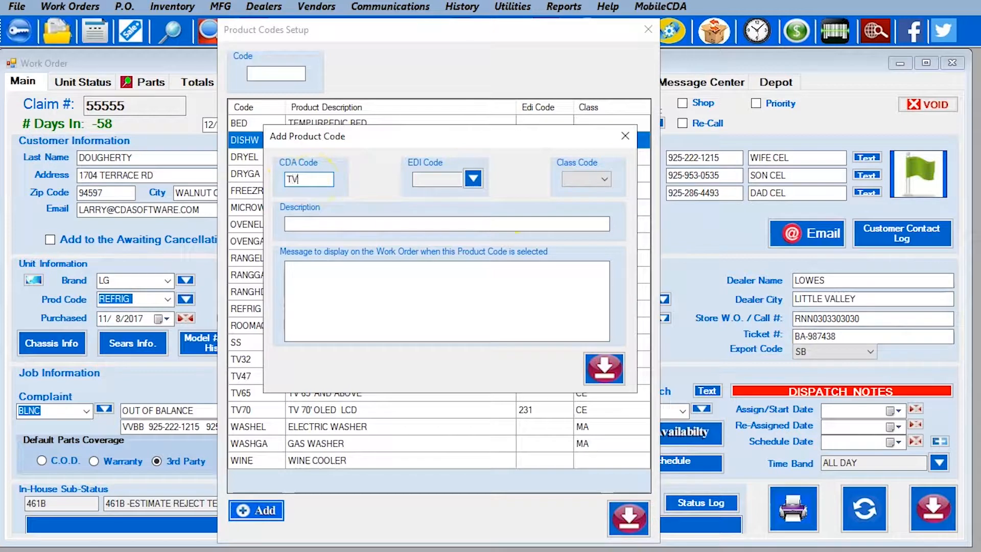
type("TV80")
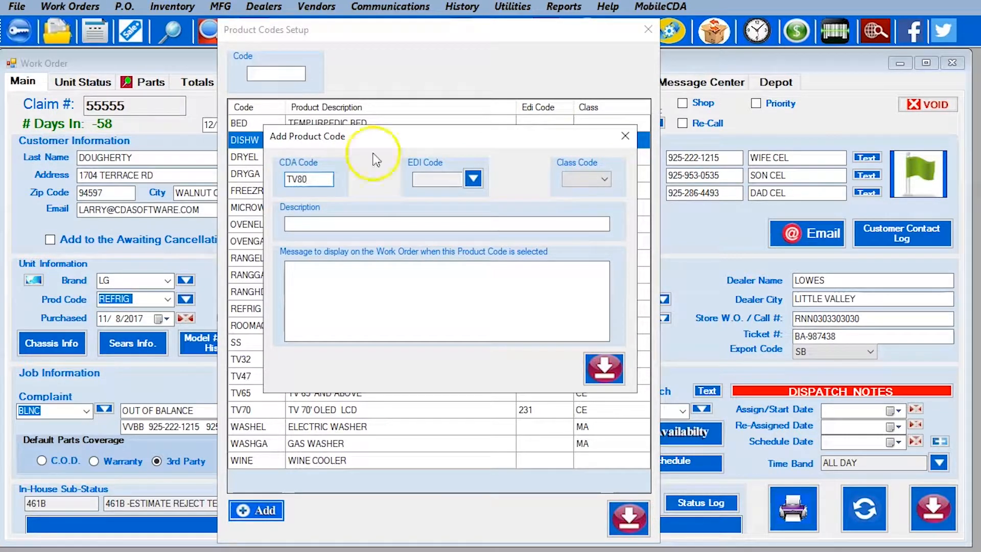
left_click(473, 179)
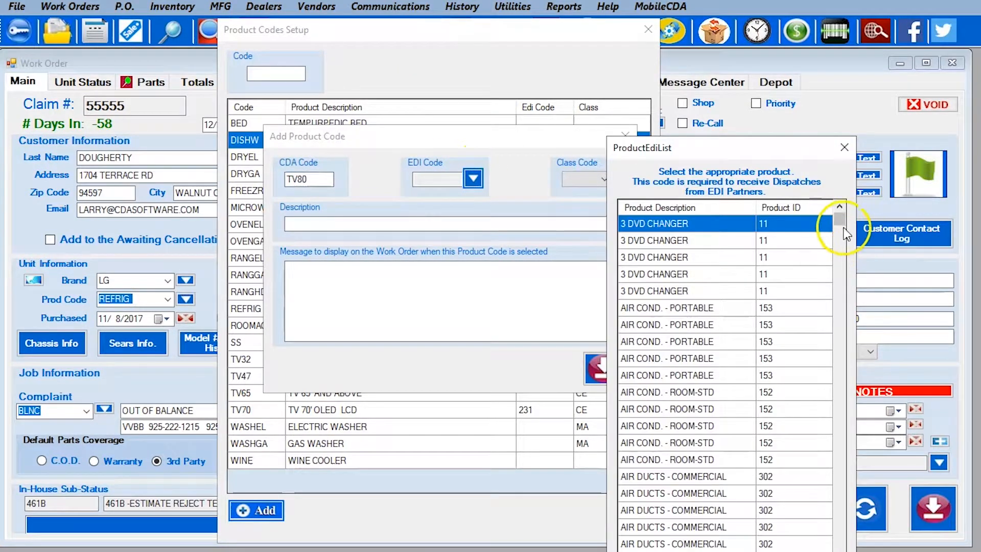
left_click_drag(839, 221, 818, 460)
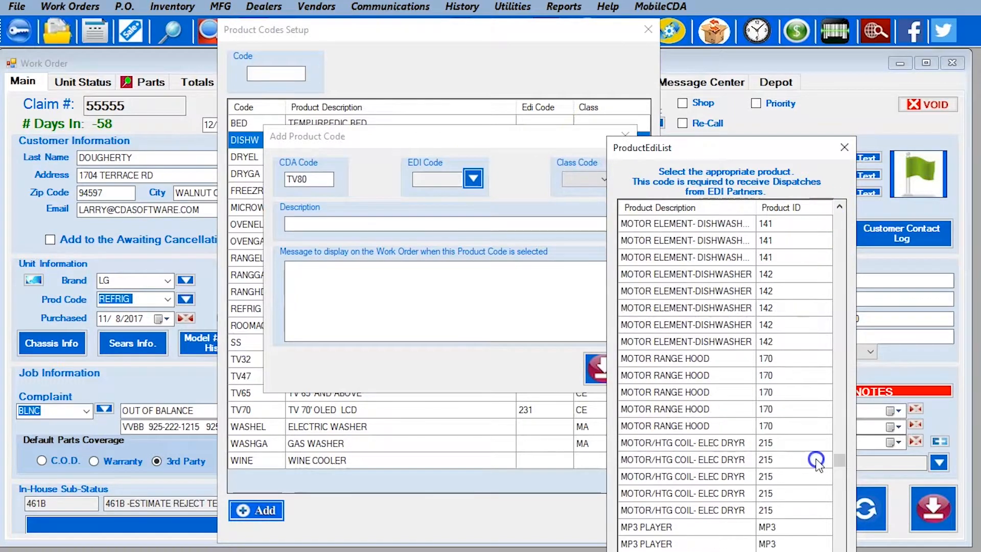
double_click(650, 531)
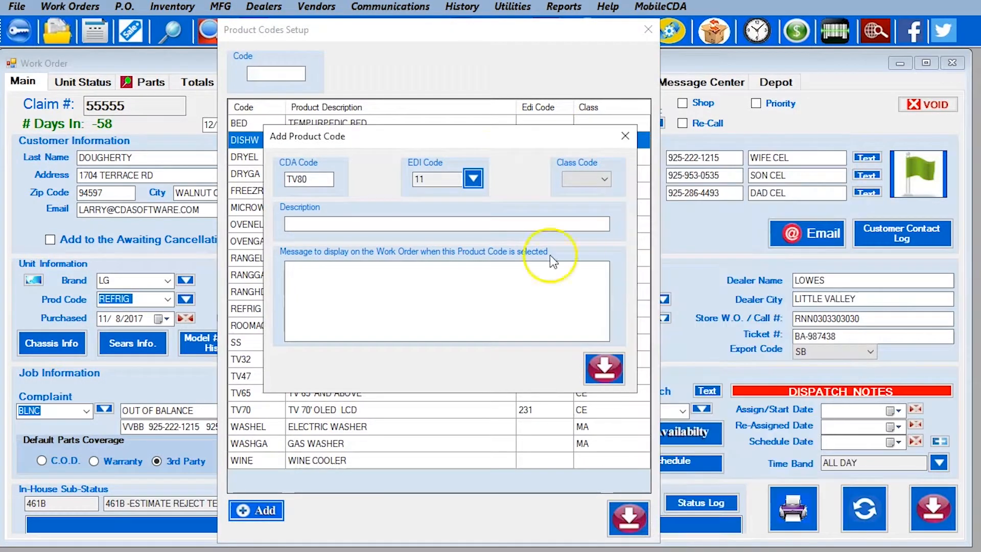
Give TV80 class CE and description '88 TV OLED', save it, and close Product Codes Setup
left_click(582, 180)
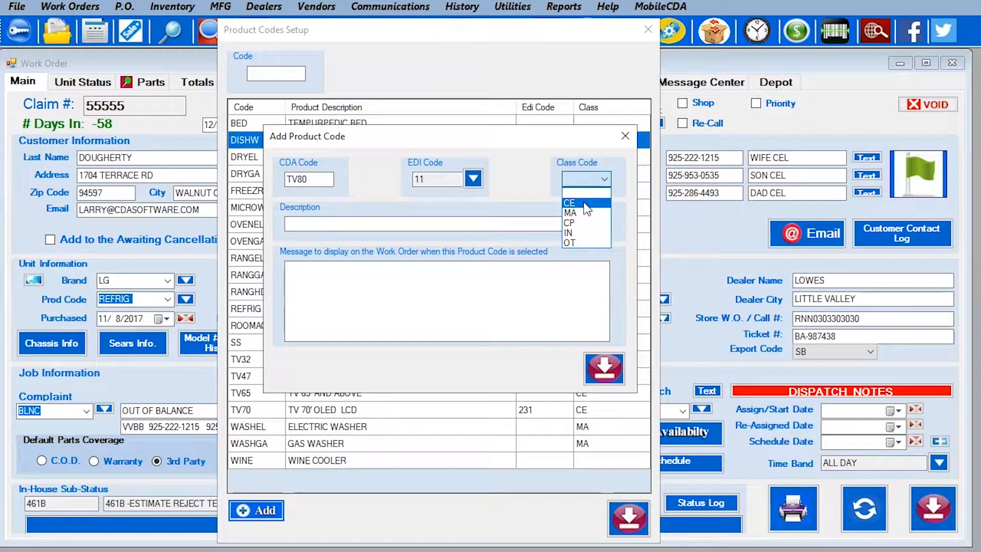
left_click(584, 203)
left_click(467, 224)
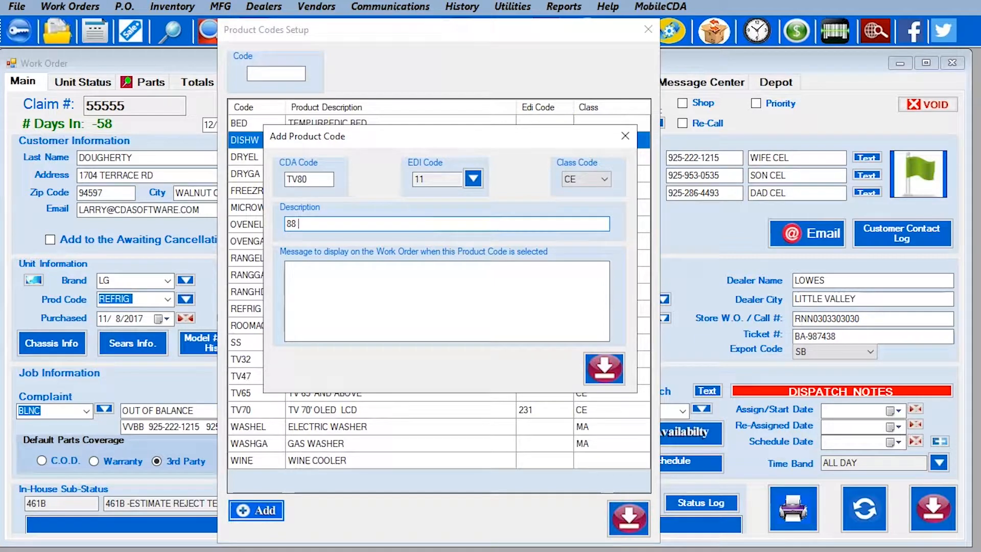
type("88 TV OLED")
left_click(471, 291)
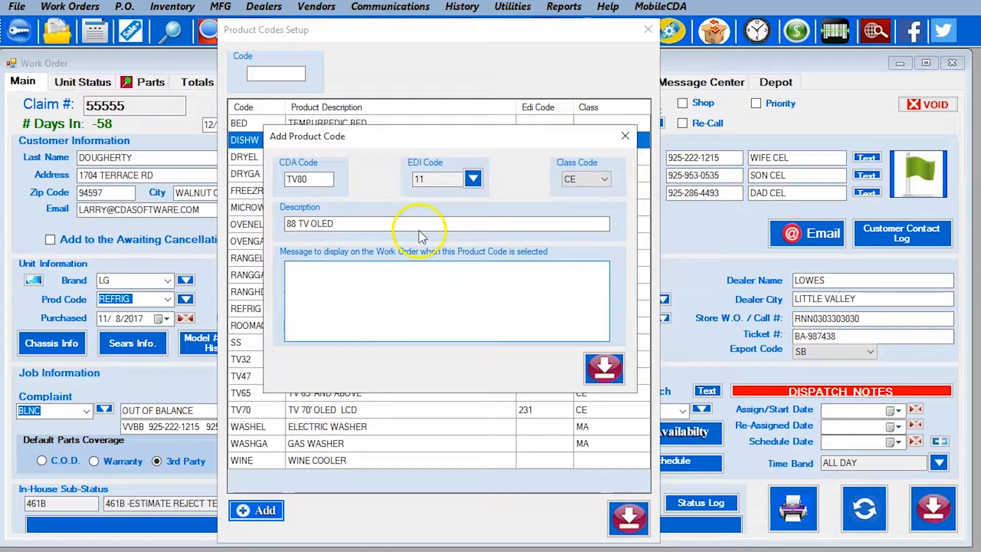
left_click(606, 366)
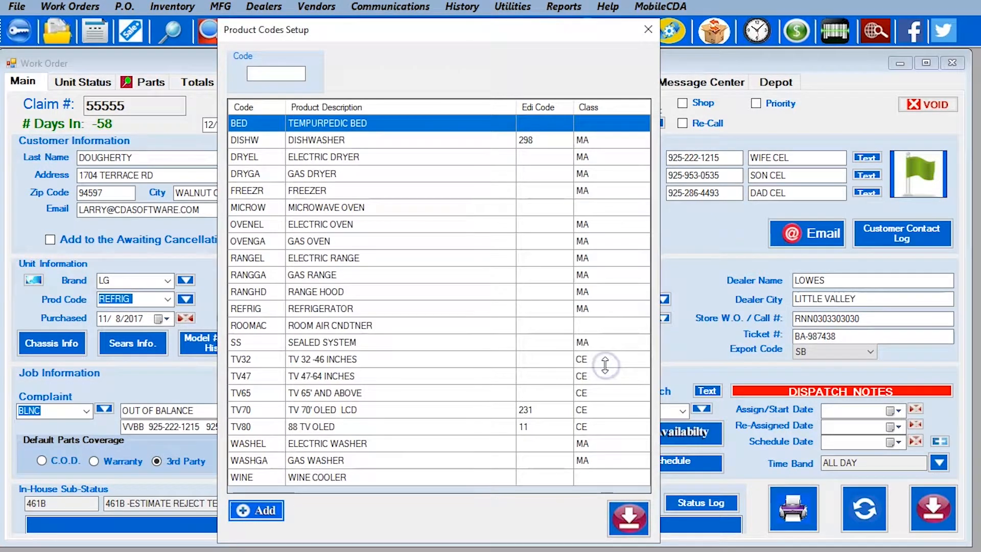
left_click(258, 431)
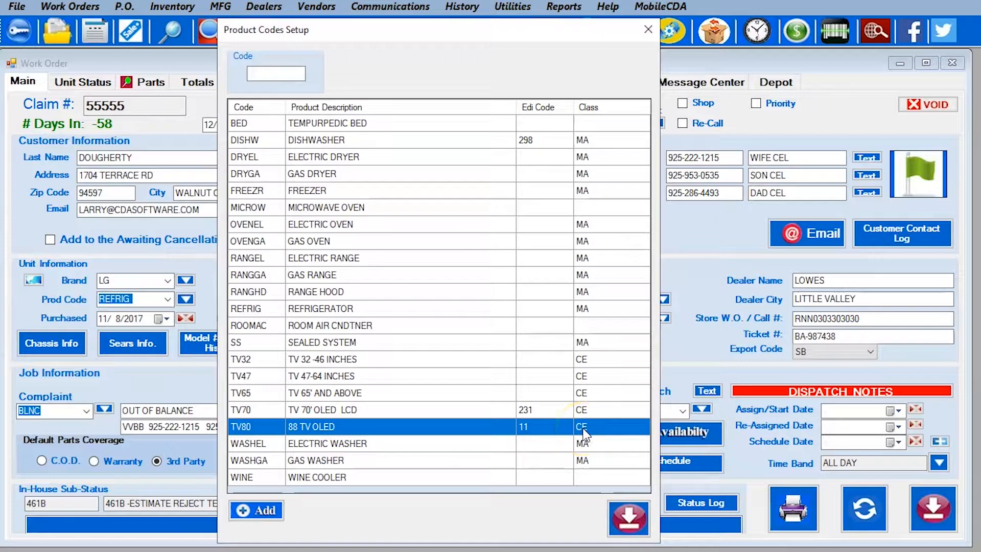
left_click(632, 533)
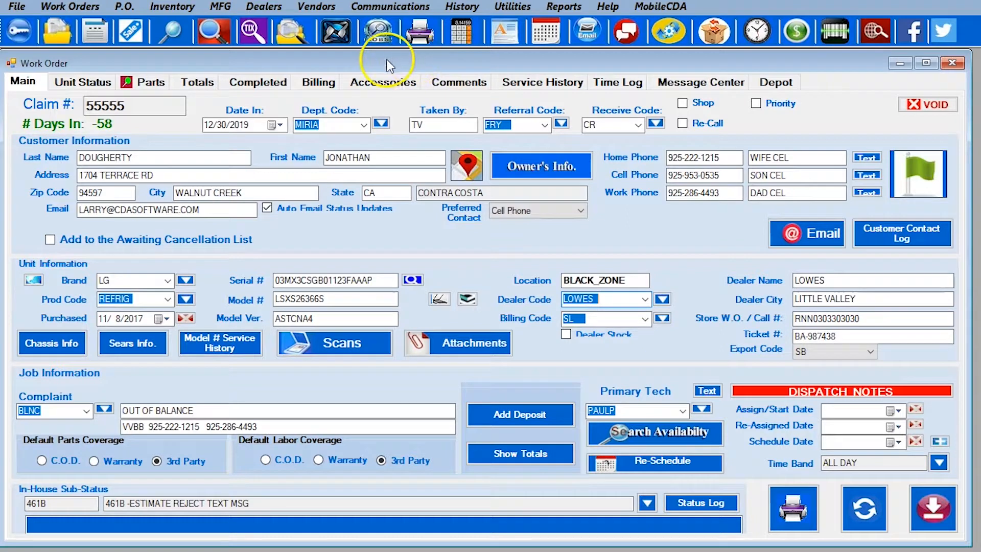
Open Edit Vendors and display the WARRENTECH (WAR) vendor record
left_click(316, 7)
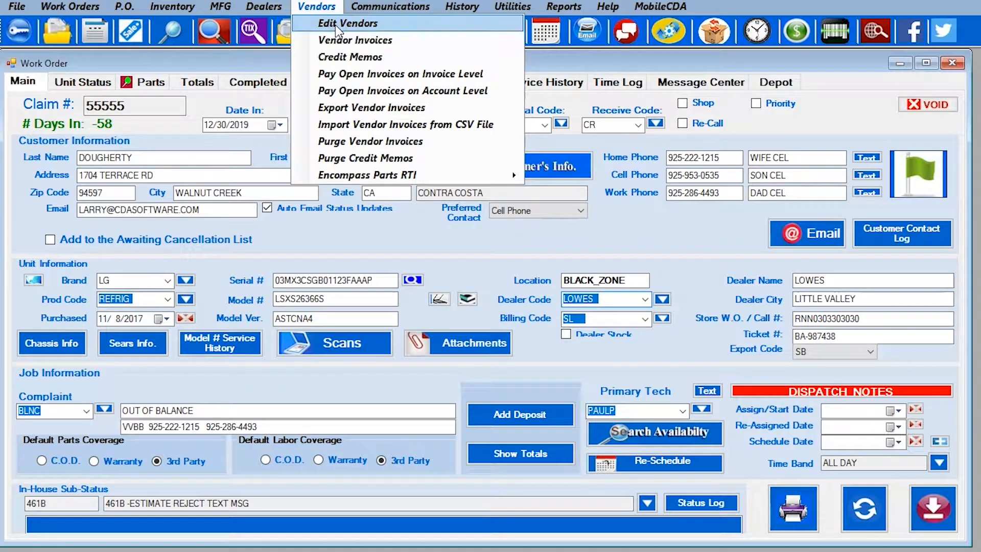
left_click(336, 25)
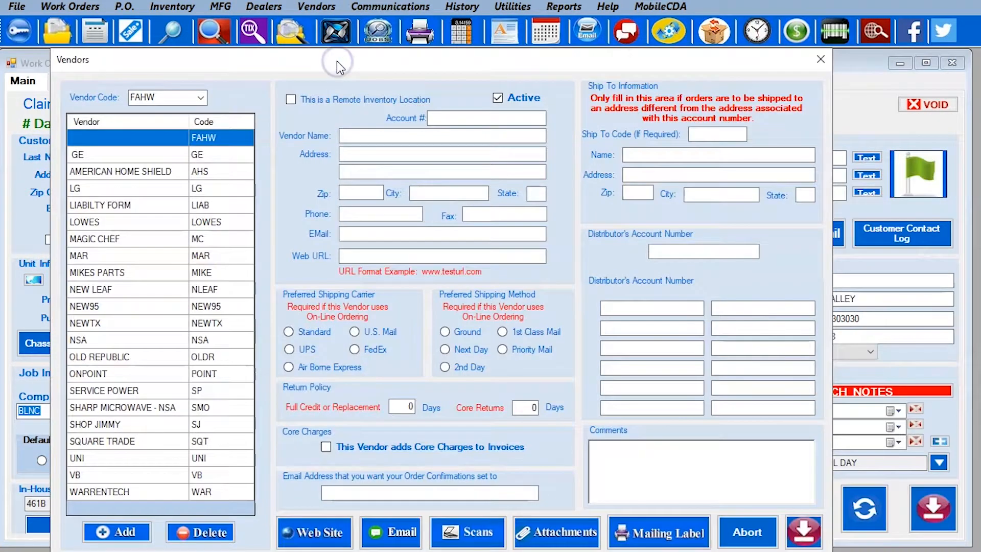
left_click(149, 153)
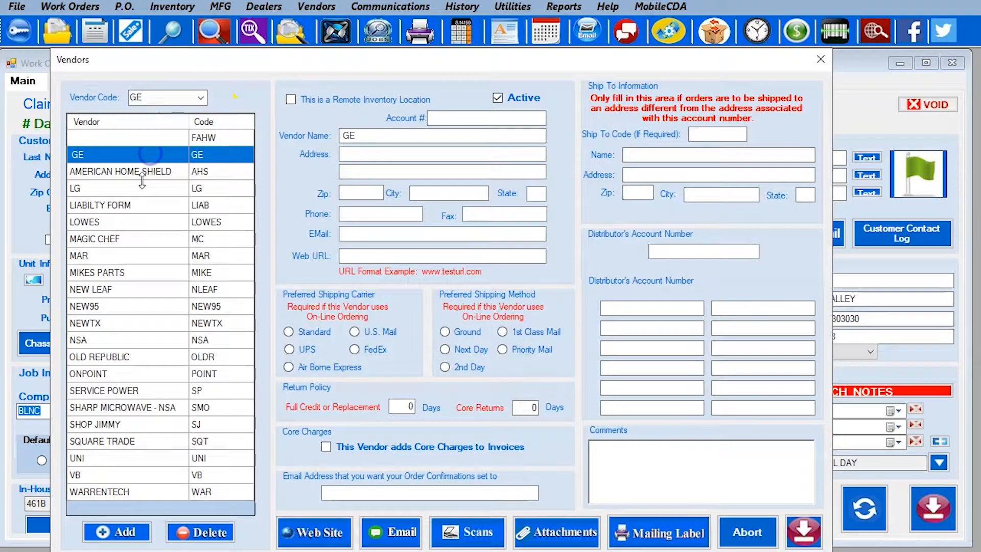
left_click(119, 493)
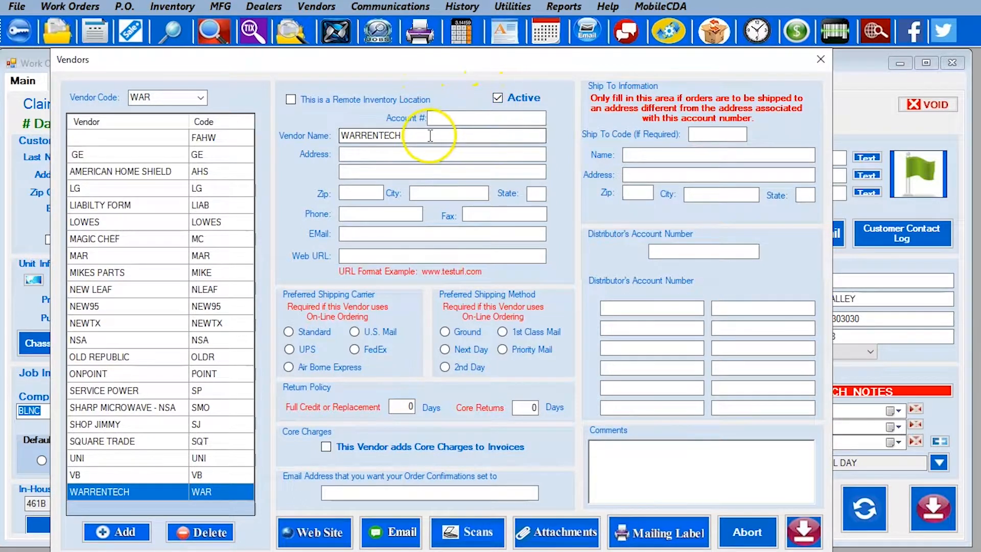
left_click_drag(427, 135, 319, 131)
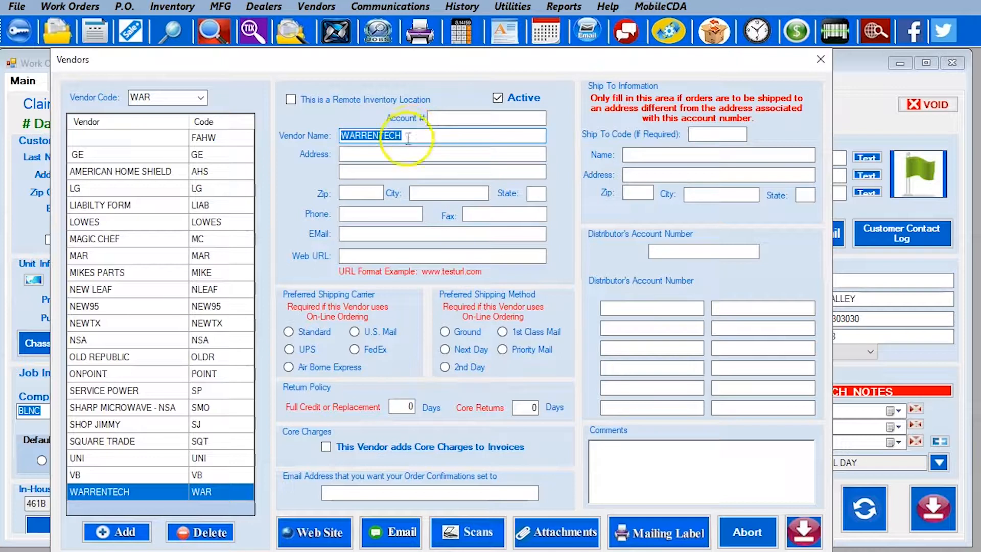
left_click(465, 132)
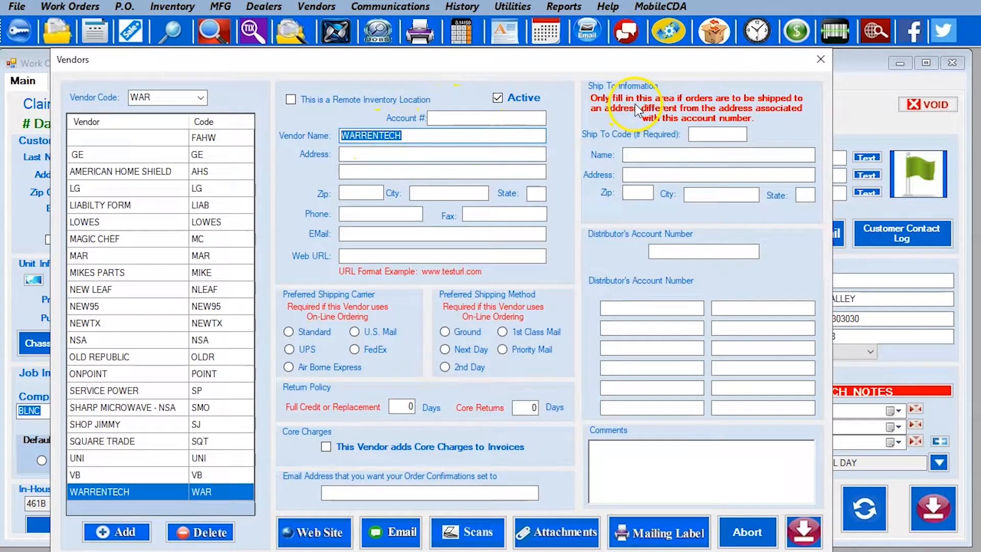
left_click(657, 250)
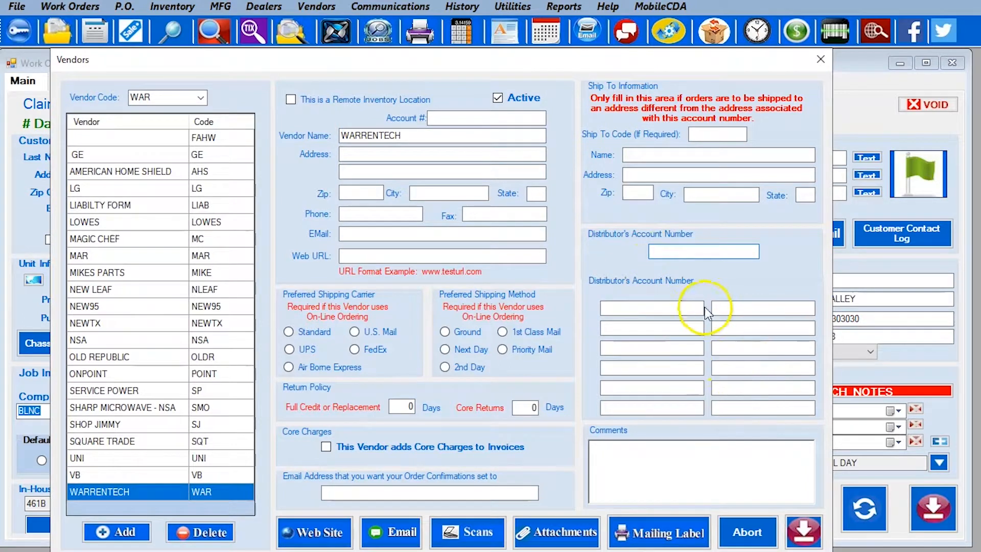
left_click(624, 465)
left_click(357, 490)
left_click(369, 492)
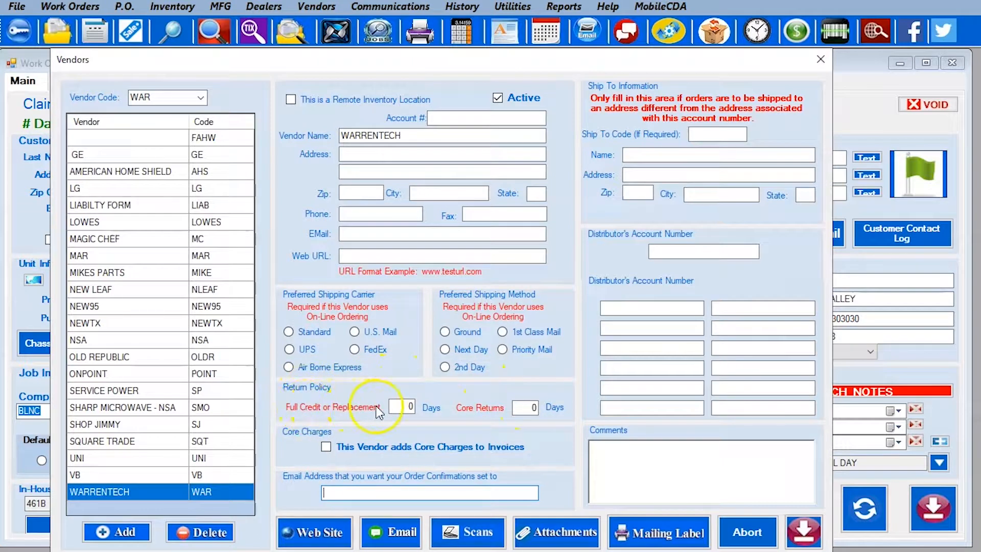
Set WARRENTECH to 60 full-credit days and 45 core-return days, adding core charges to invoices
left_click(397, 406)
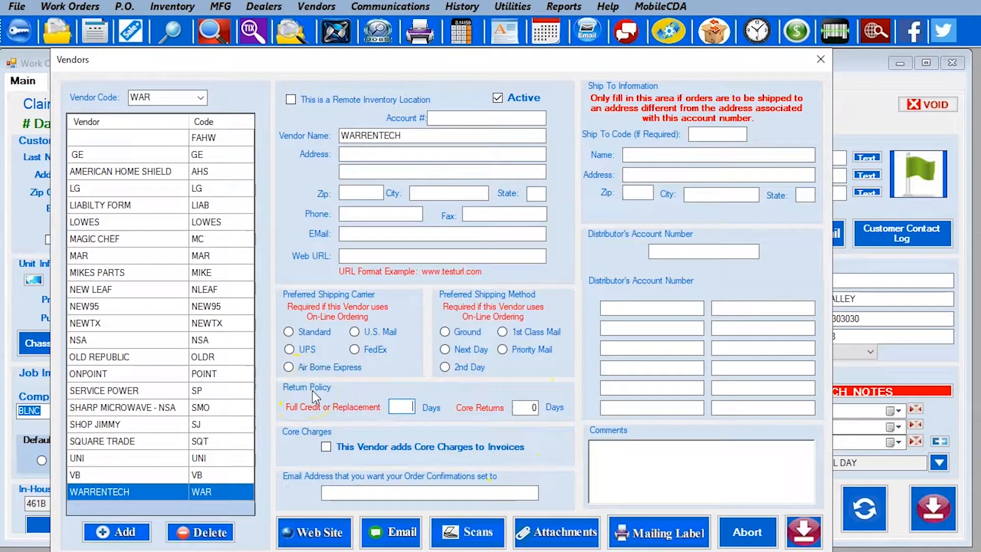
left_click(405, 406)
left_click(397, 405)
type("60")
left_click(527, 407)
key("BackSpace")
type("45")
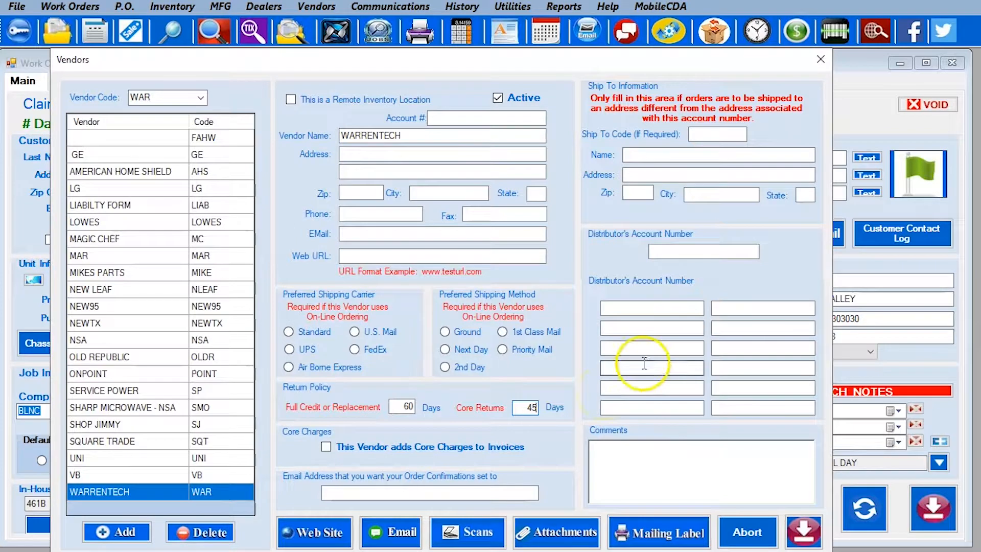
left_click(345, 449)
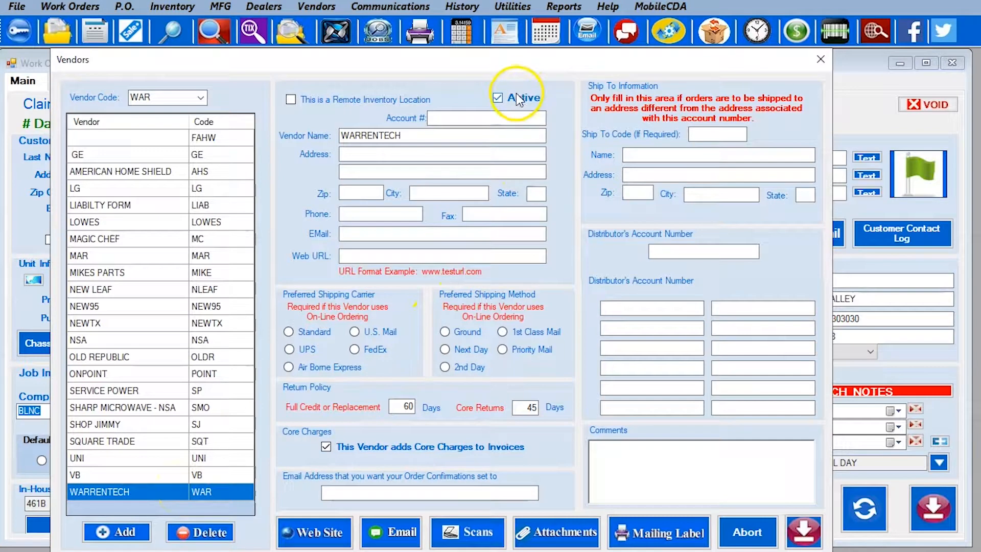
left_click(462, 119)
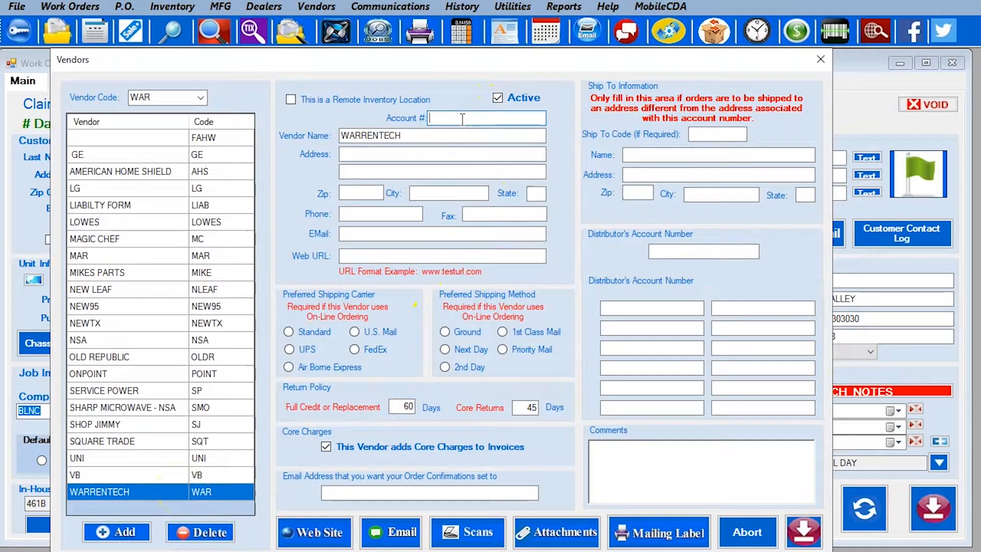
left_click_drag(429, 136, 325, 138)
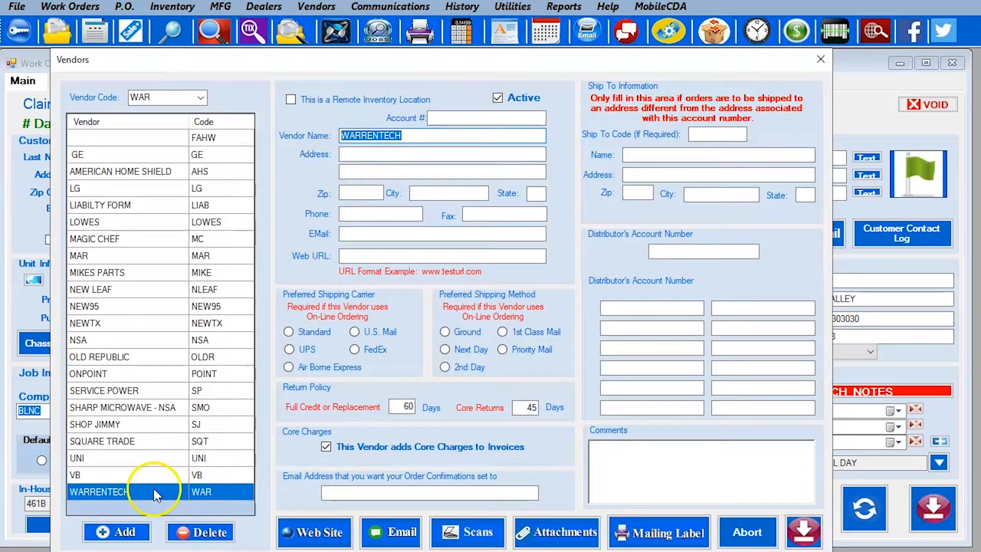
Add active vendor FRED named FRED PARTS and enter its account number
left_click(125, 534)
type("FRED")
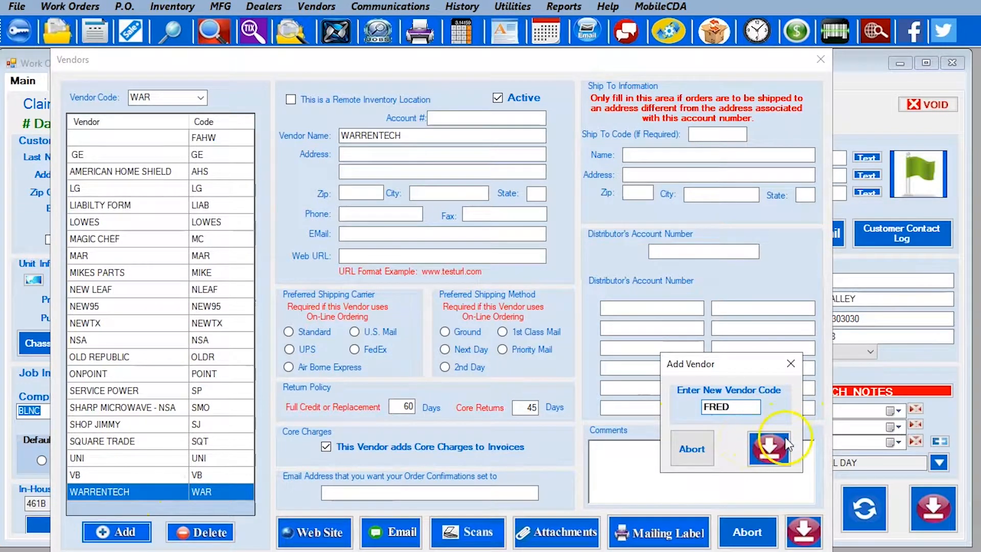
left_click(770, 448)
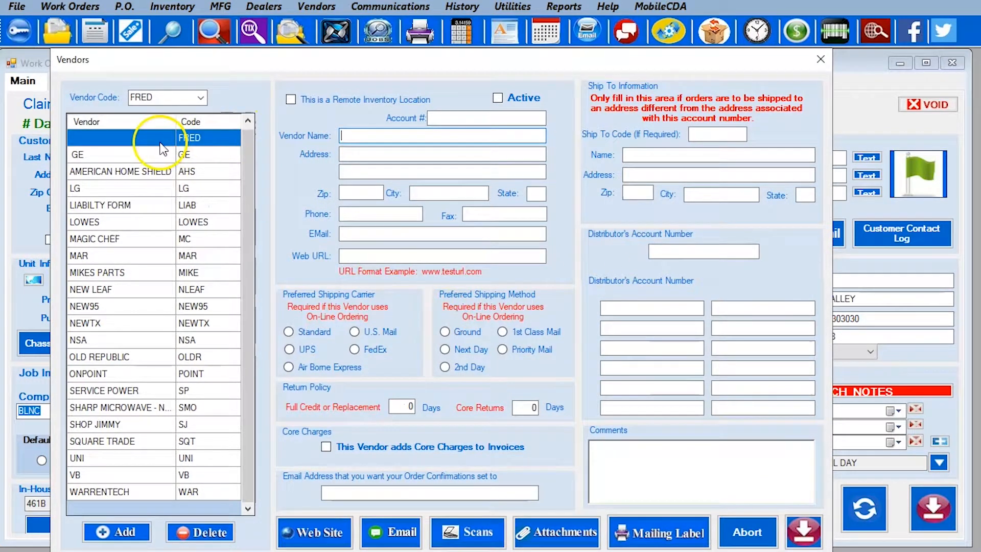
left_click(350, 134)
type("FR")
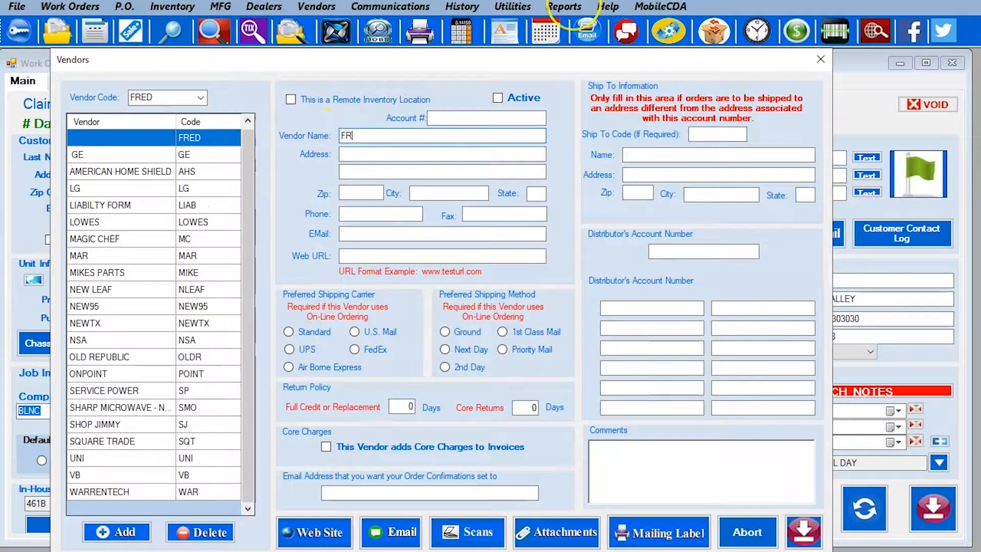
type("ED PARTS")
left_click(449, 115)
type("1234")
left_click(513, 101)
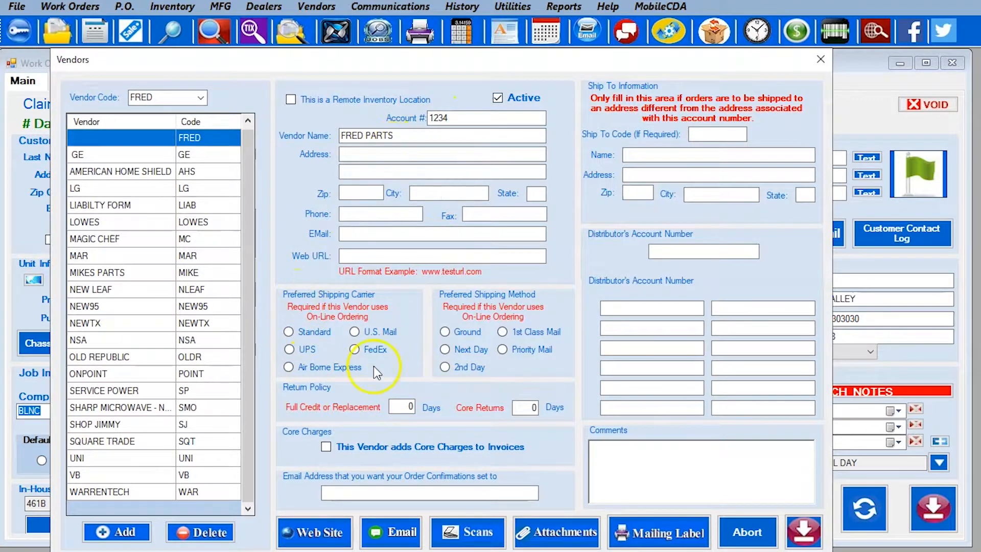
Set FRED PARTS to 100 days for full credit and core returns, then save
left_click(397, 407)
key("BackSpace")
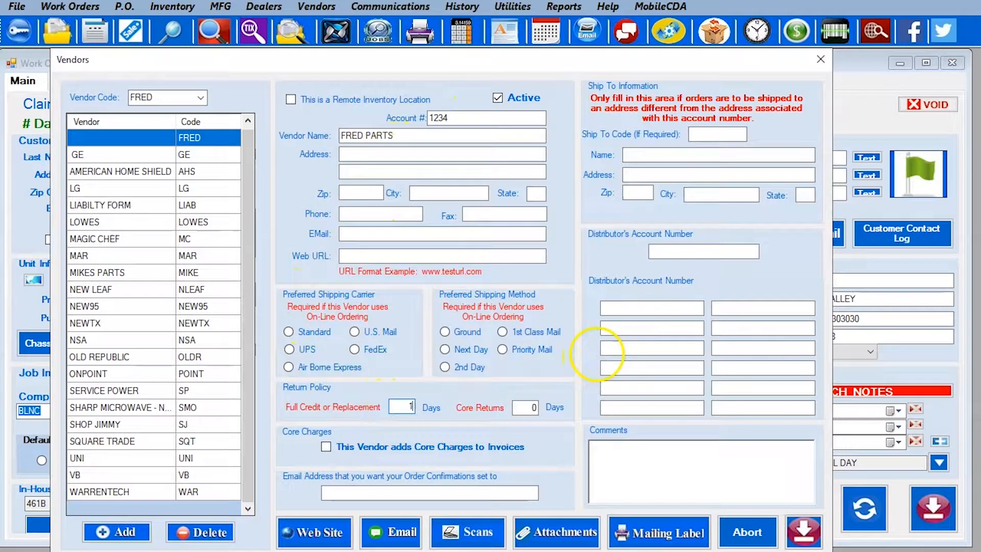
left_click(533, 405)
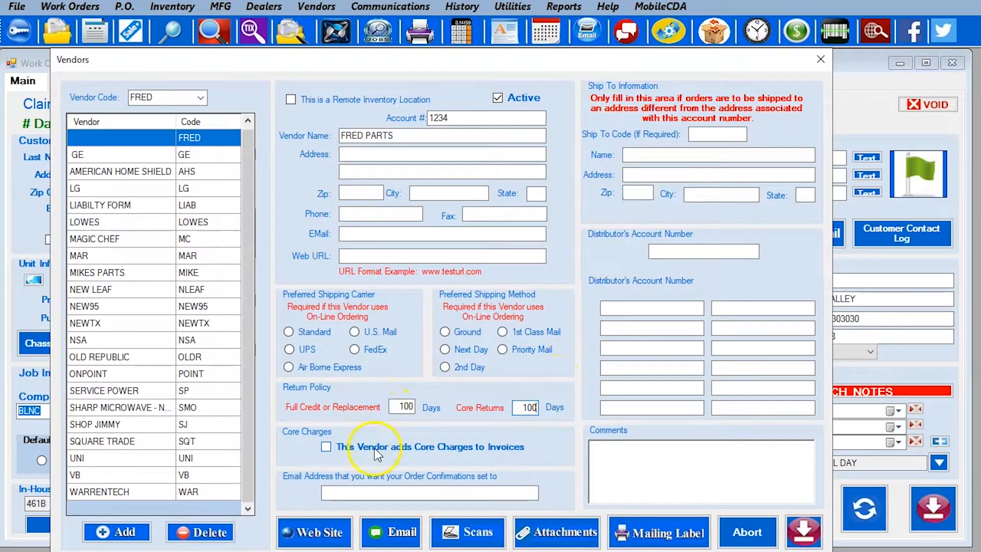
left_click(371, 494)
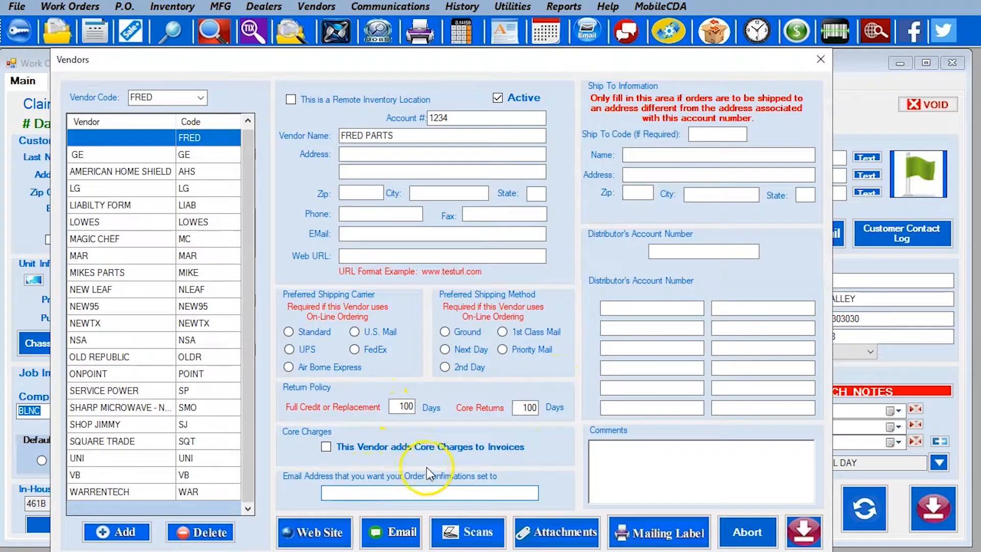
left_click(802, 537)
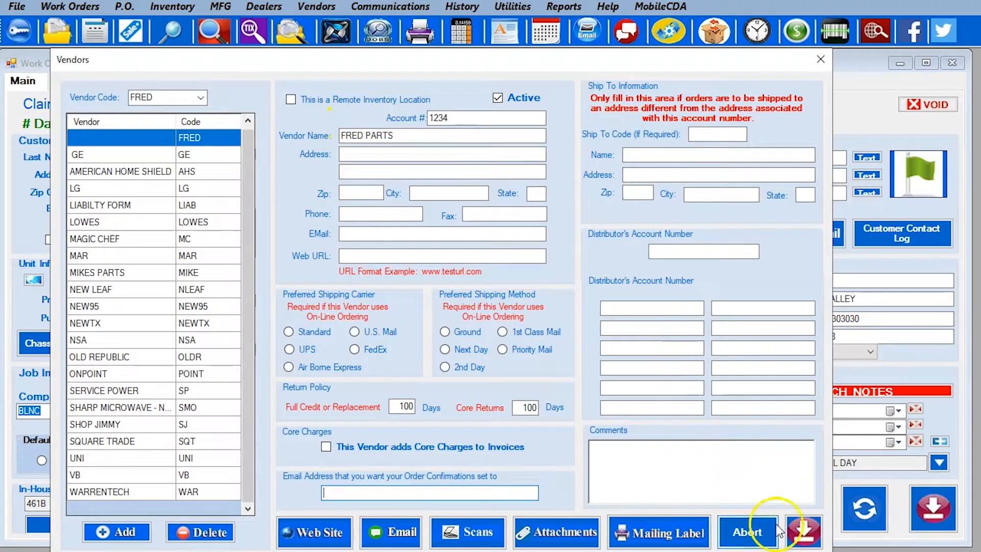
Save and close the vendor, then open the Dealers / 3rd Parties editor
left_click(804, 532)
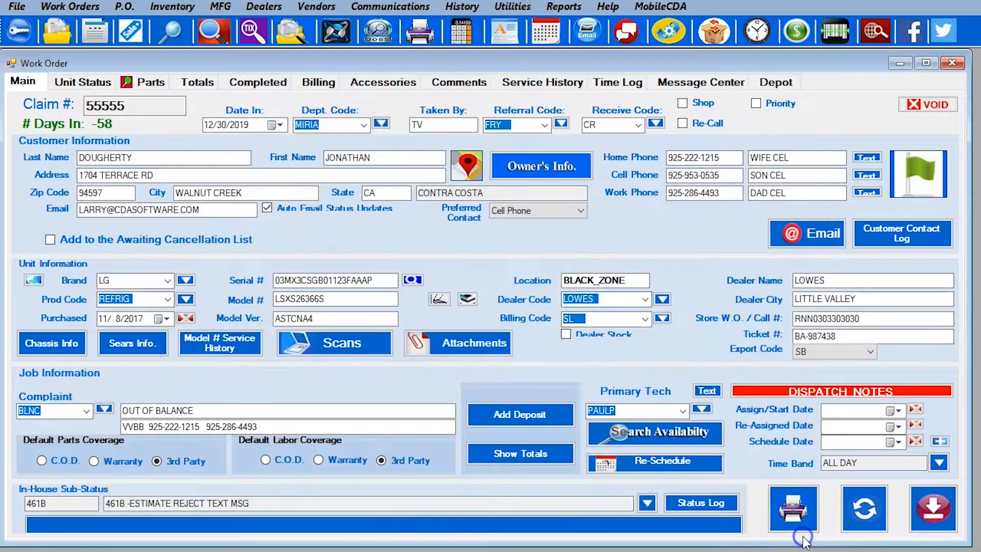
left_click(259, 5)
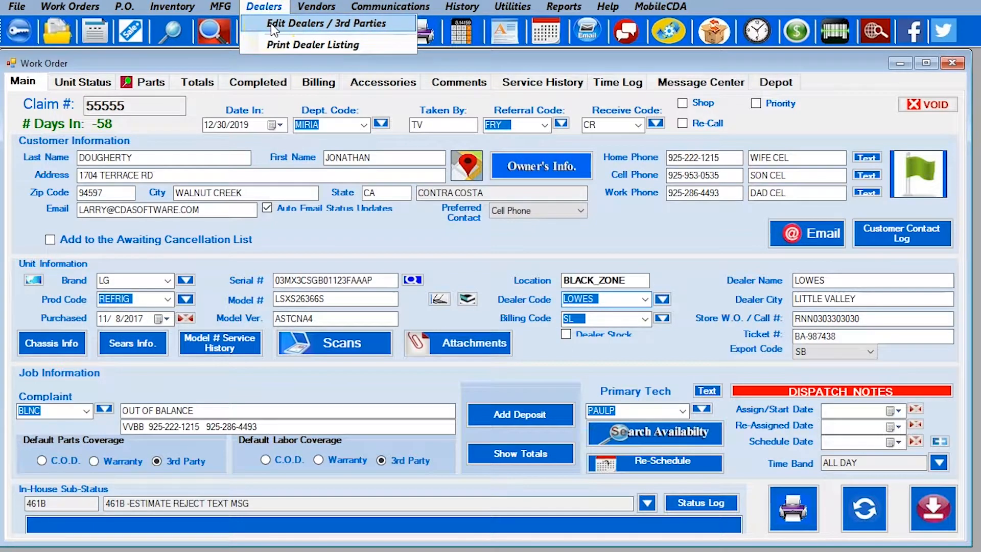
left_click(265, 9)
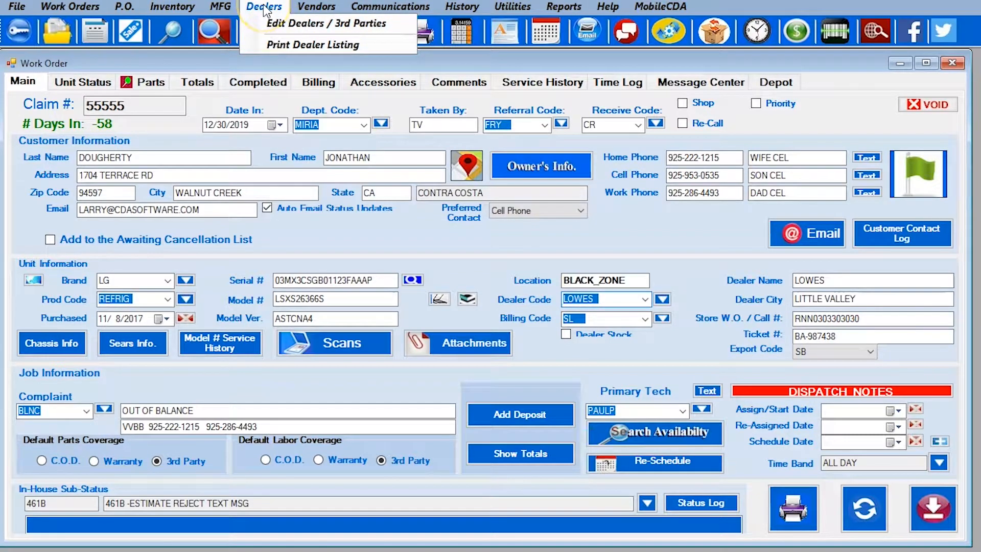
left_click(279, 27)
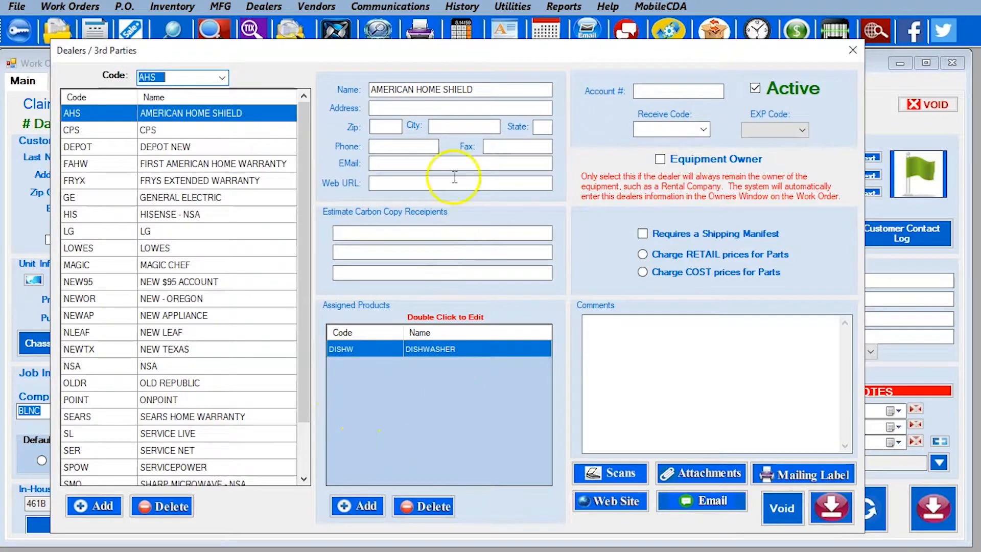
Select the AMERICAN HOME SHIELD (AHS) dealer and look over its name and account fields
left_click(107, 115)
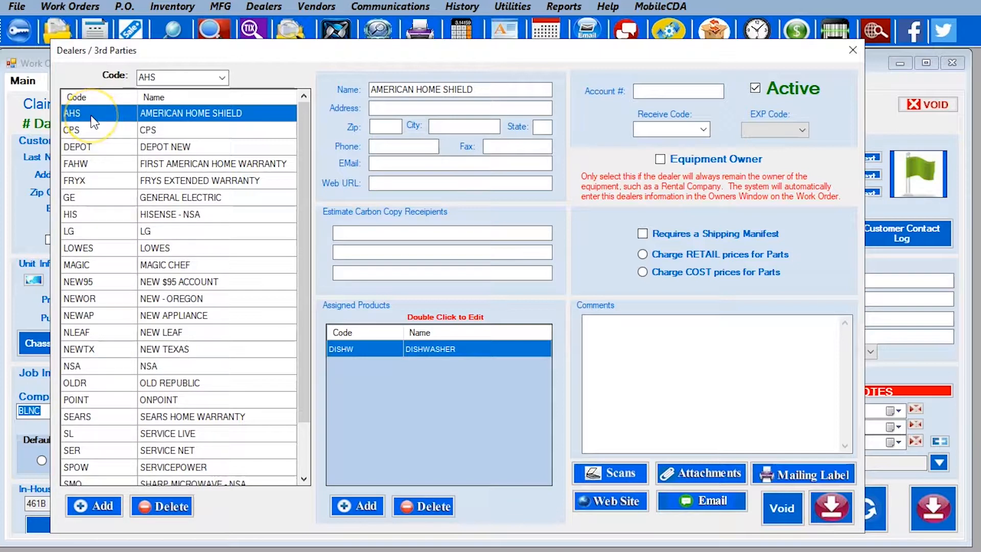
left_click(485, 89)
left_click(645, 92)
left_click(760, 93)
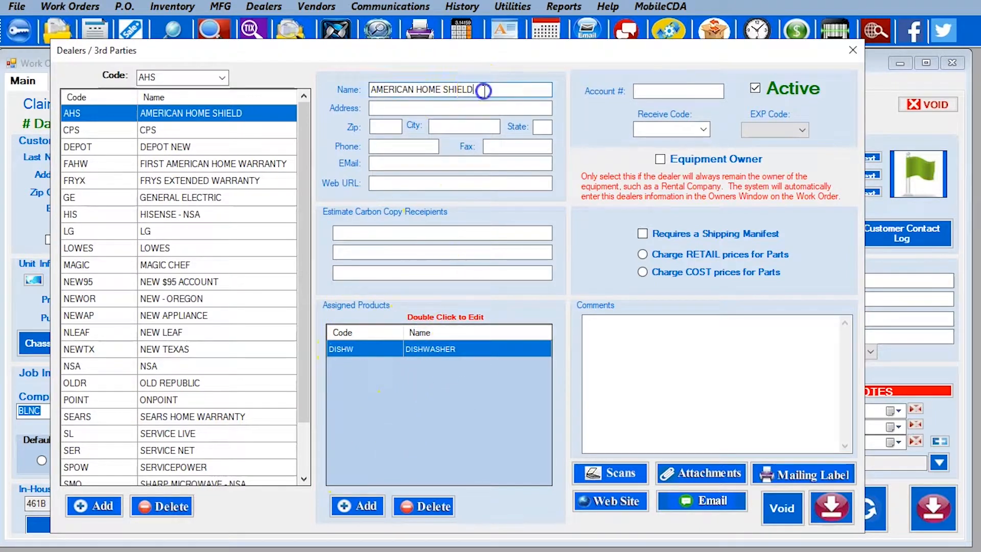
left_click_drag(483, 89, 358, 90)
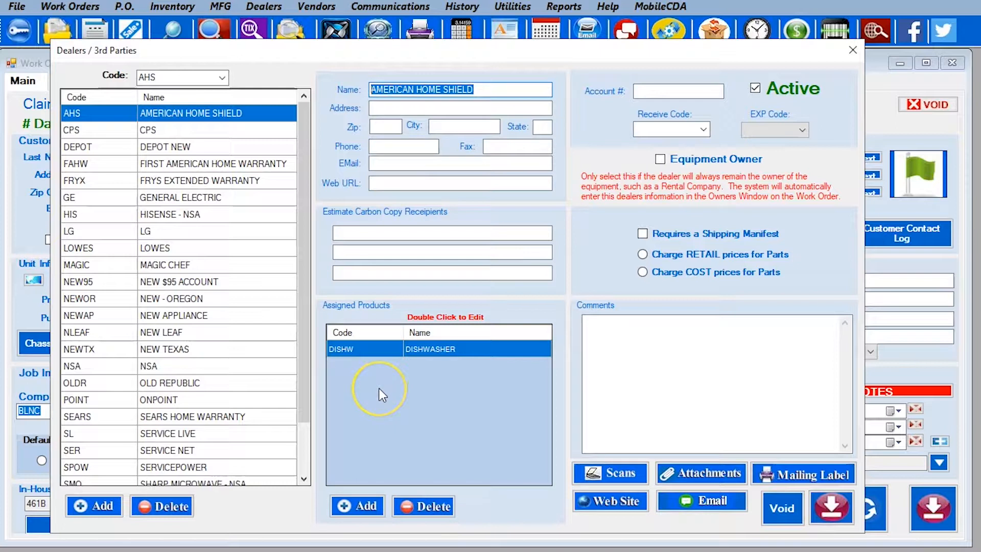
Assign the SS sealed system product to AHS with 45-day parts and labor warranties
left_click(357, 506)
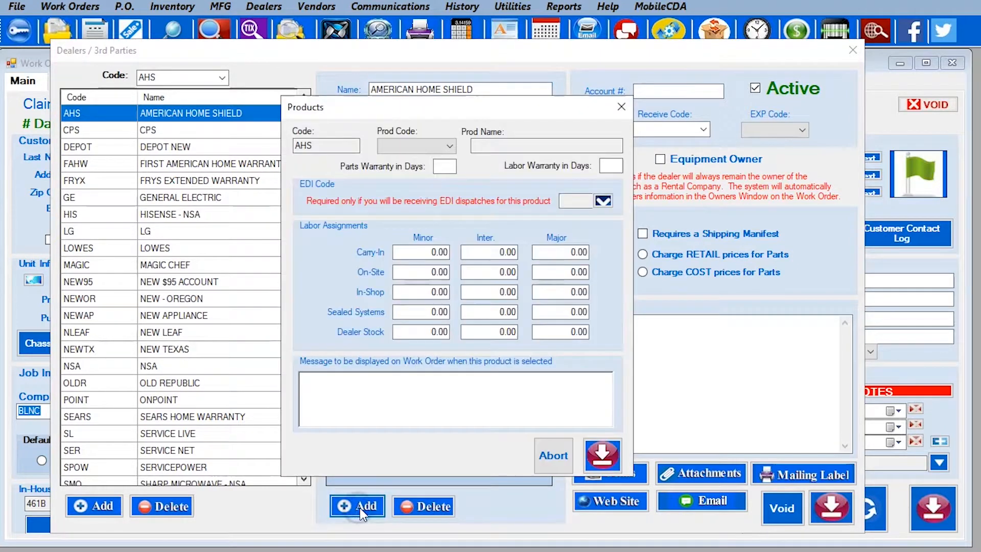
left_click(429, 145)
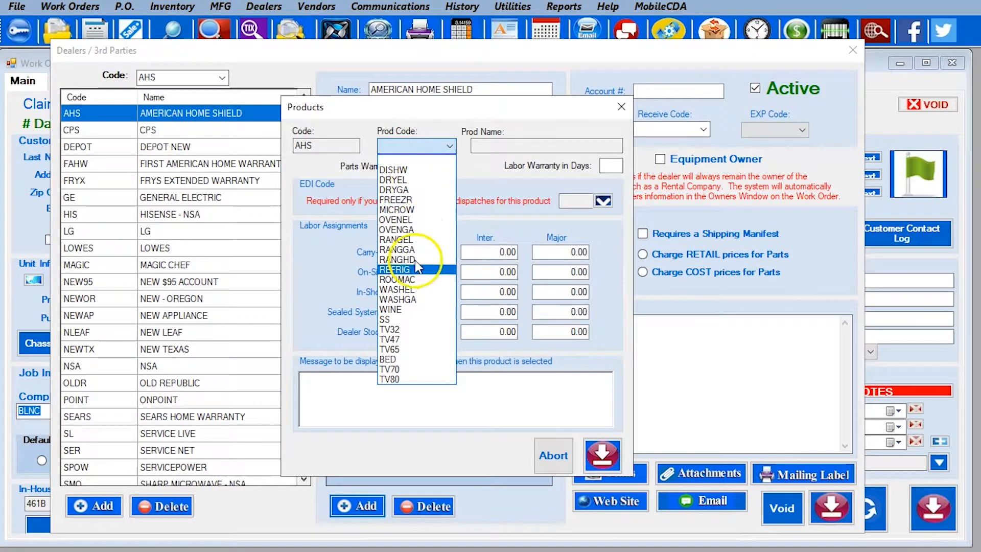
left_click(417, 321)
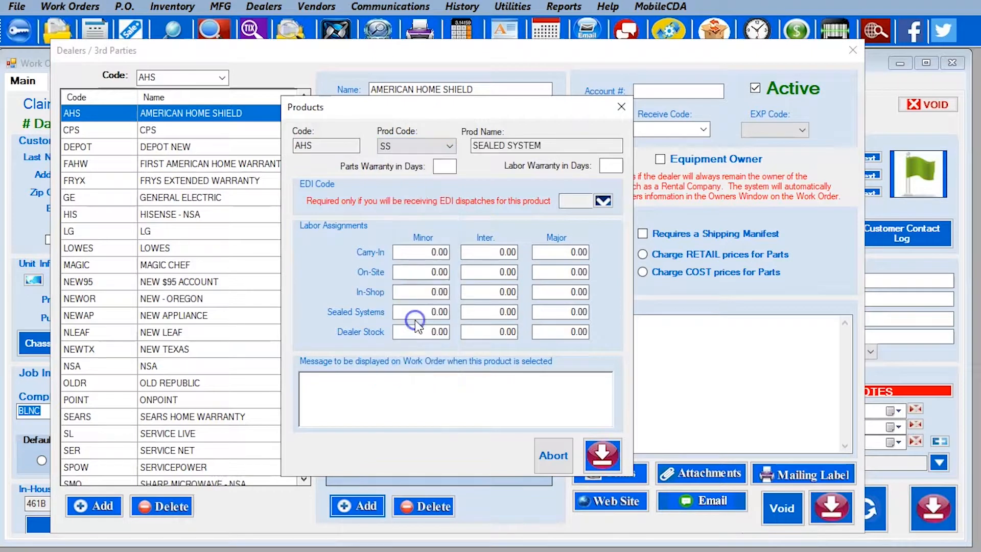
left_click(449, 166)
type("45")
left_click(604, 165)
type("4")
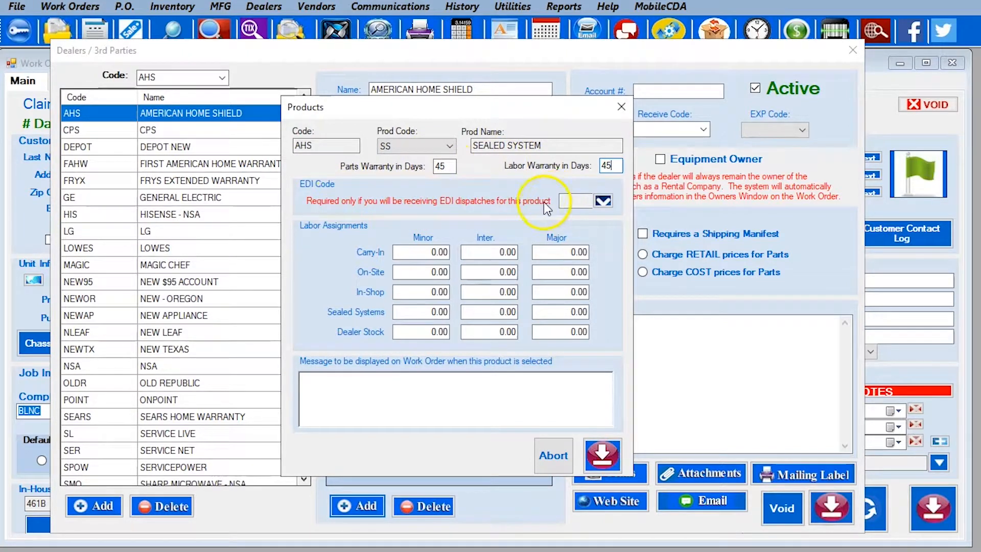
Set sealed-system labor to 250 minor and 450 major and save the product
left_click(422, 311)
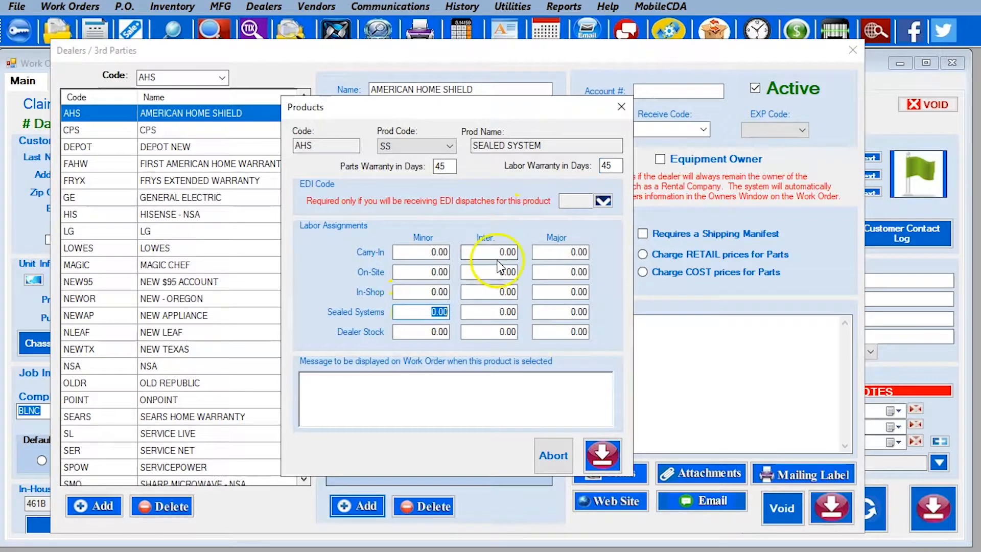
type("250")
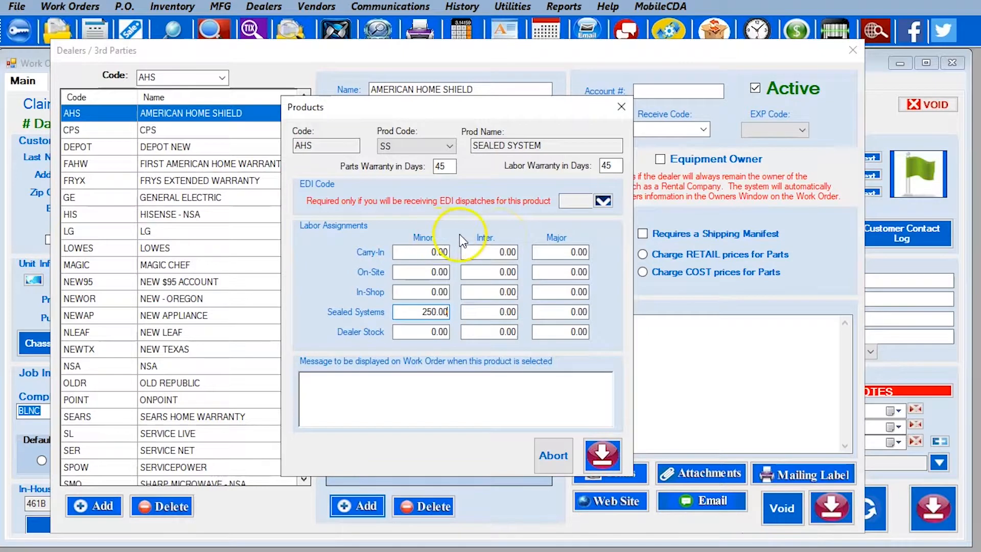
left_click(559, 311)
left_click_drag(564, 312, 602, 318)
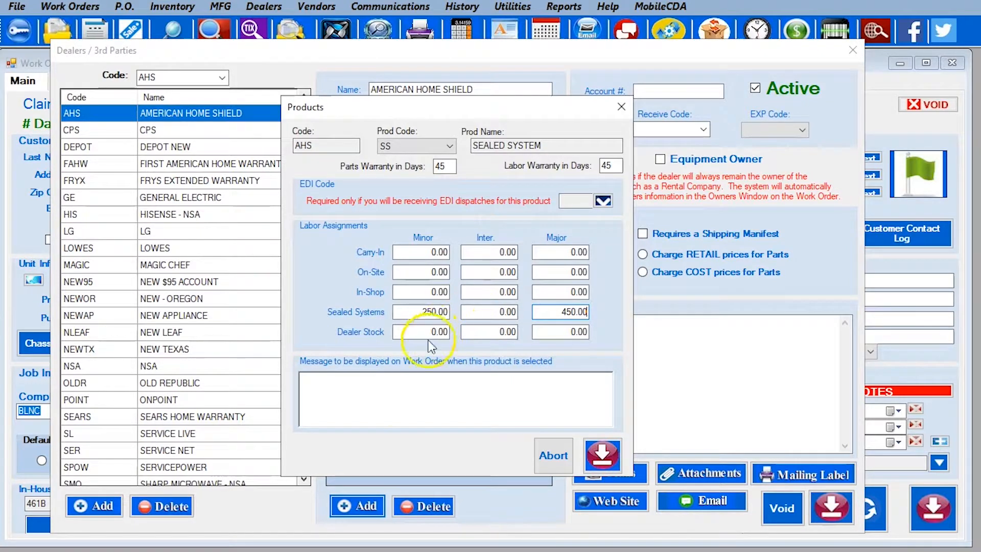
left_click(396, 398)
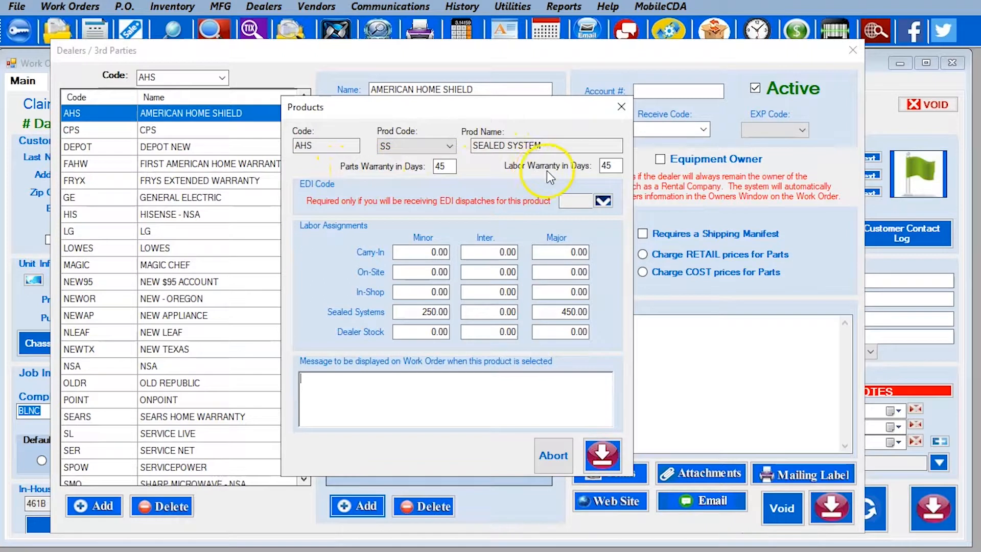
left_click(602, 456)
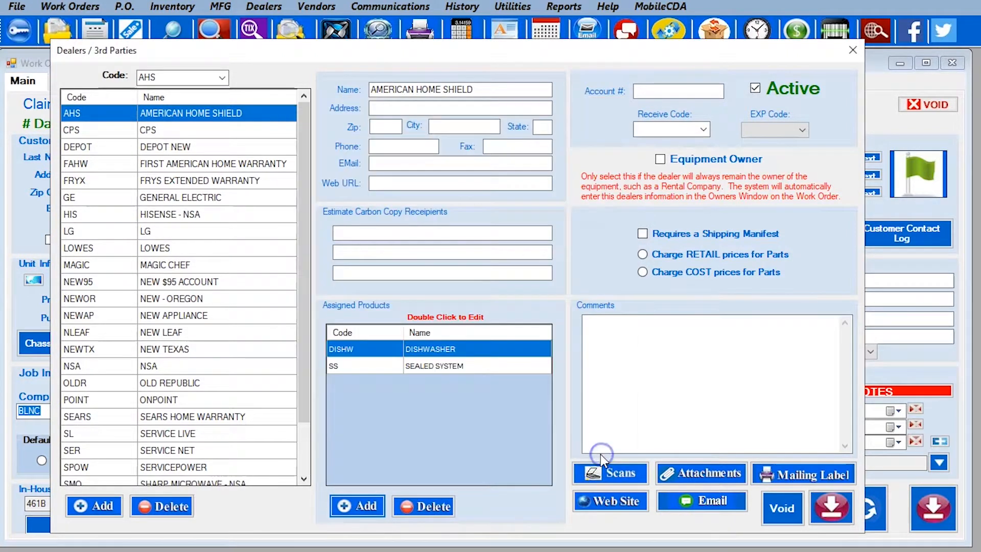
Reopen SEALED SYSTEM to verify the 250.00 and 450.00 rates, then close it
left_click(421, 369)
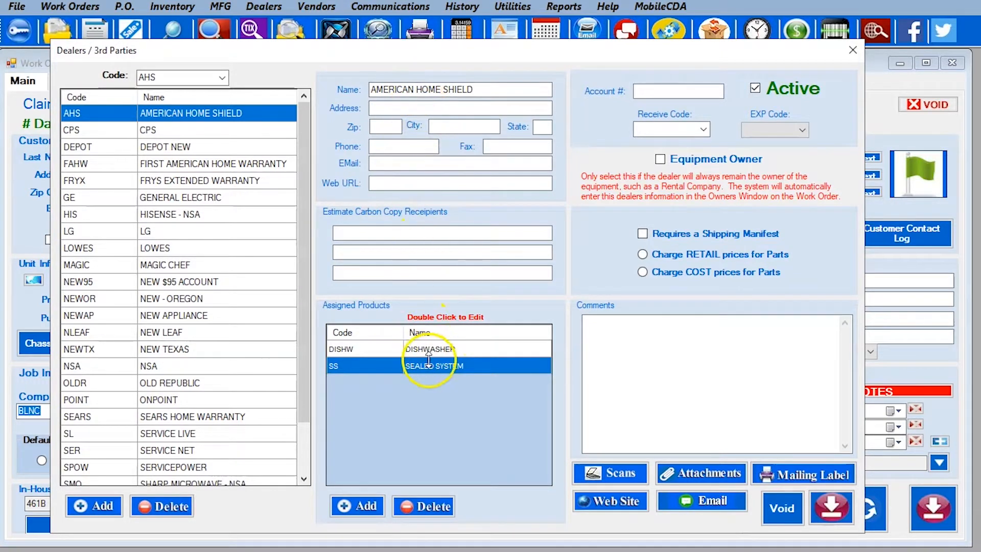
double_click(428, 366)
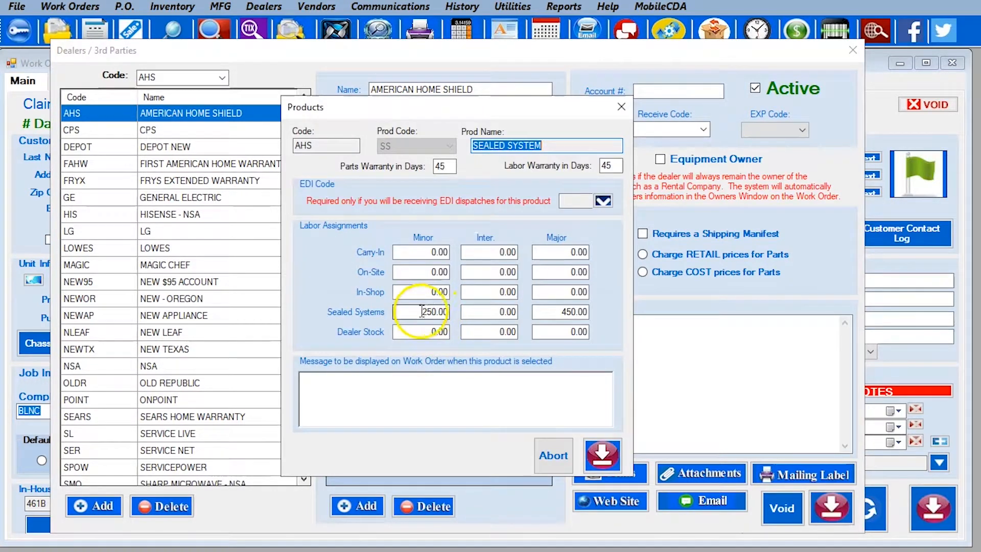
left_click_drag(429, 313, 450, 311)
left_click_drag(546, 312, 585, 312)
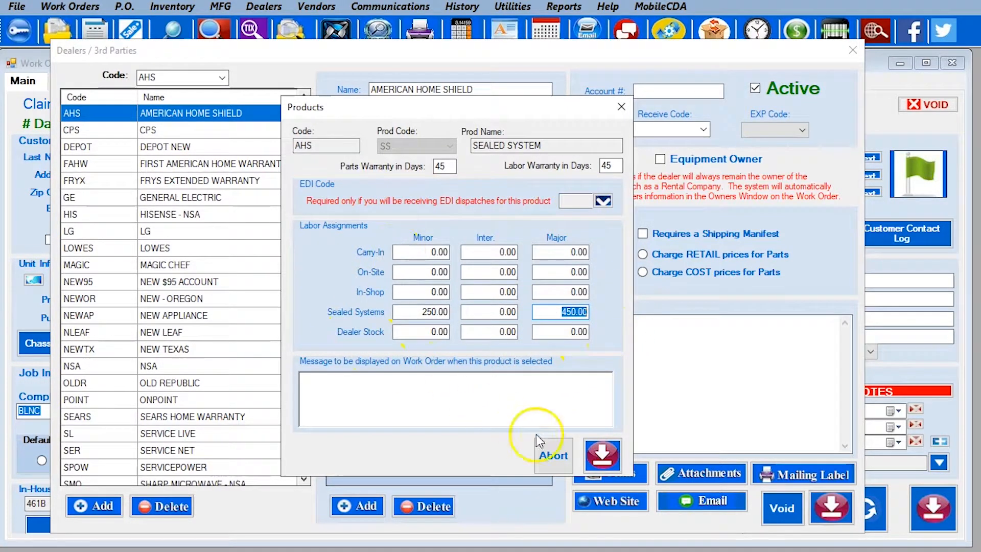
left_click(600, 457)
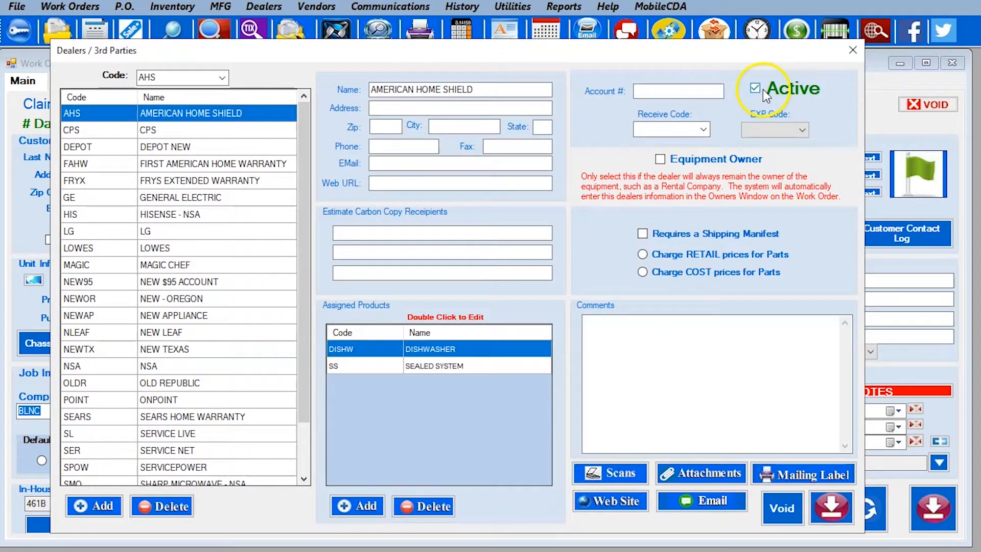
Create active dealer QQQ named QQQQ WAR with an account number, leaving the export code blank
left_click(103, 508)
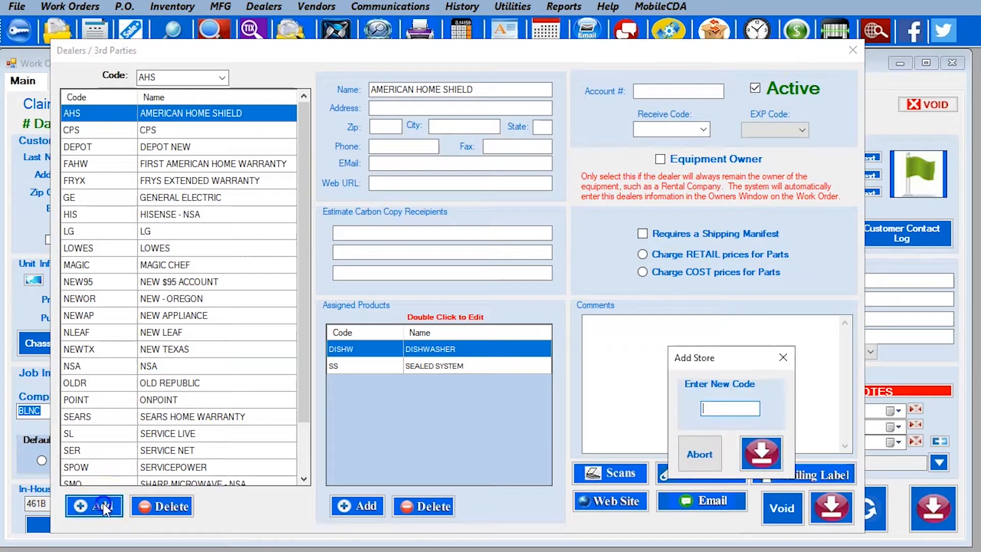
left_click(729, 407)
type("QQQ")
left_click(761, 453)
left_click(405, 90)
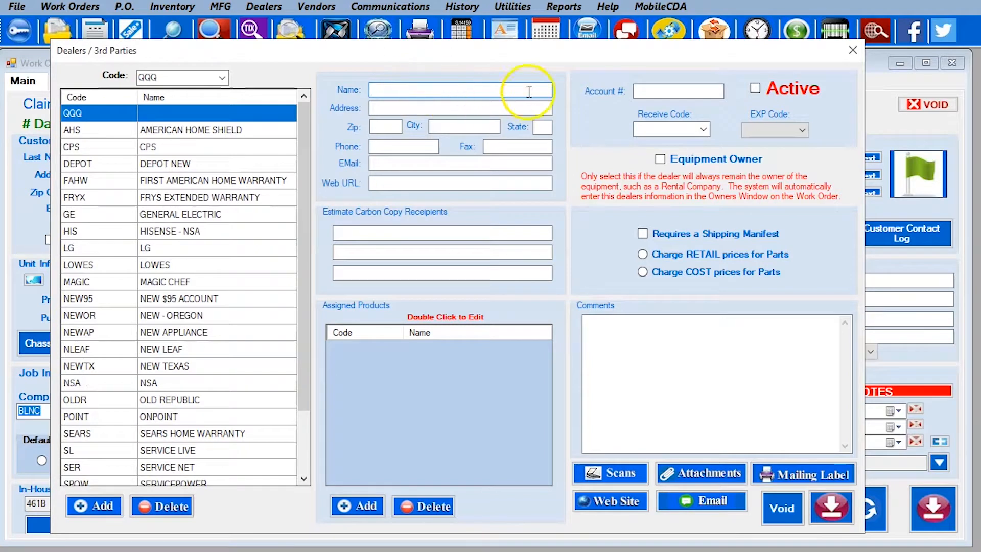
type("QQQQ WAR")
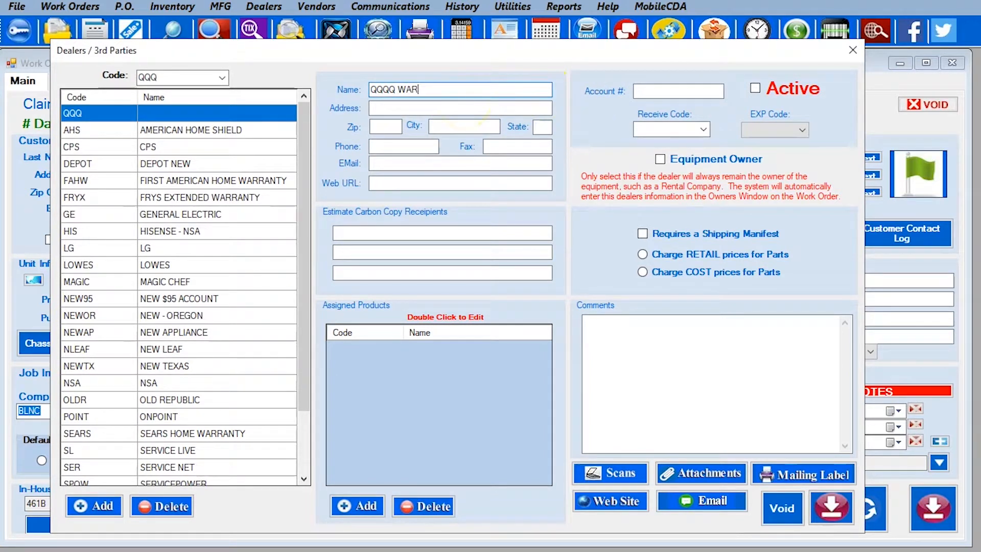
left_click(667, 92)
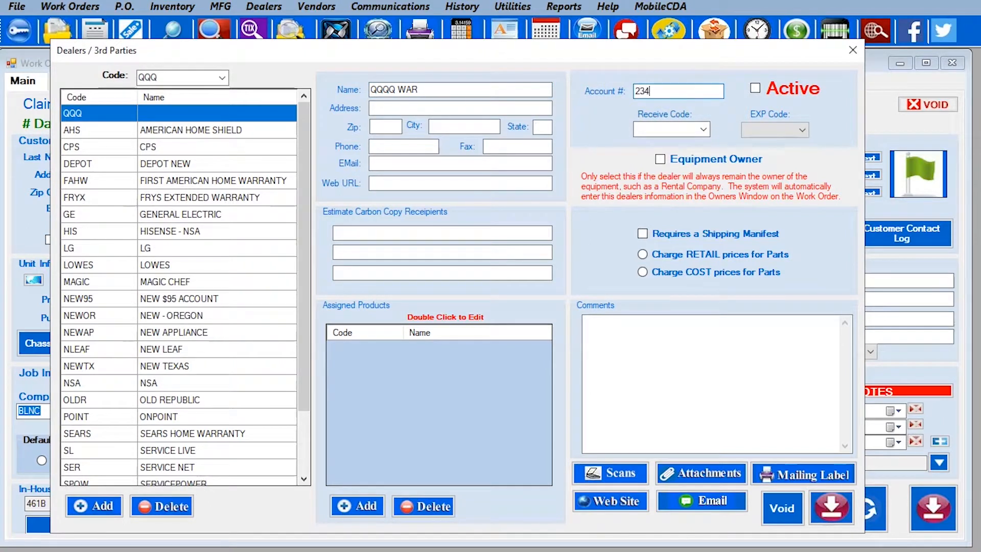
left_click(756, 91)
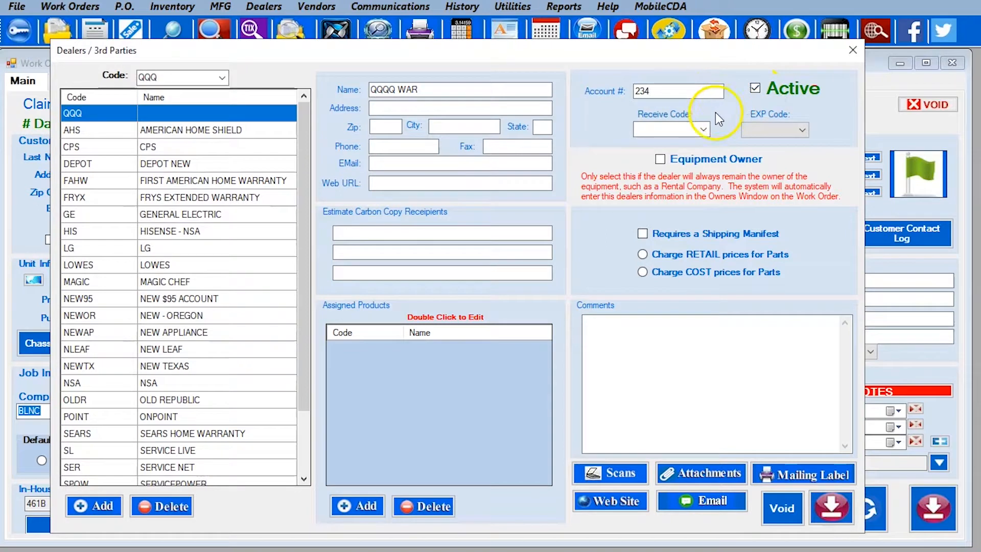
left_click(801, 130)
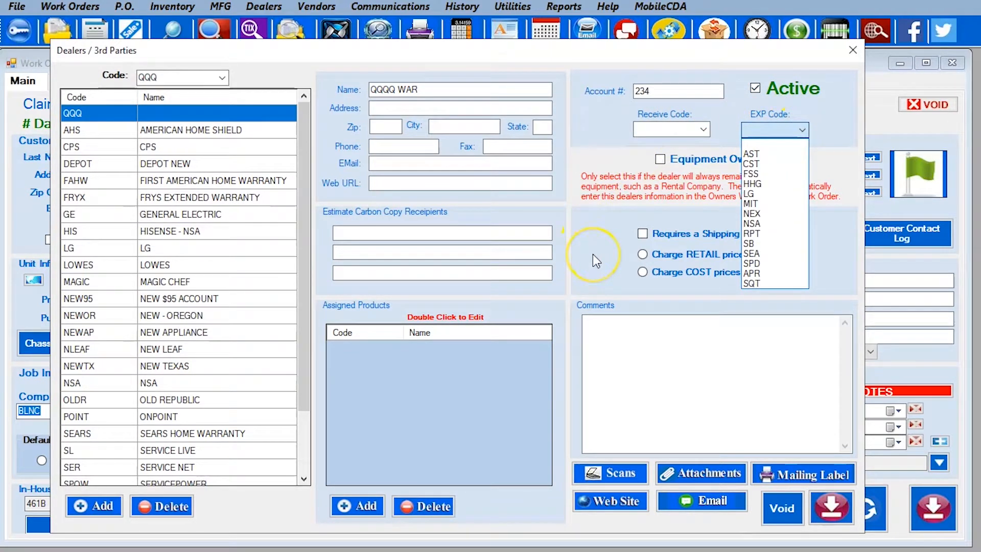
left_click(569, 265)
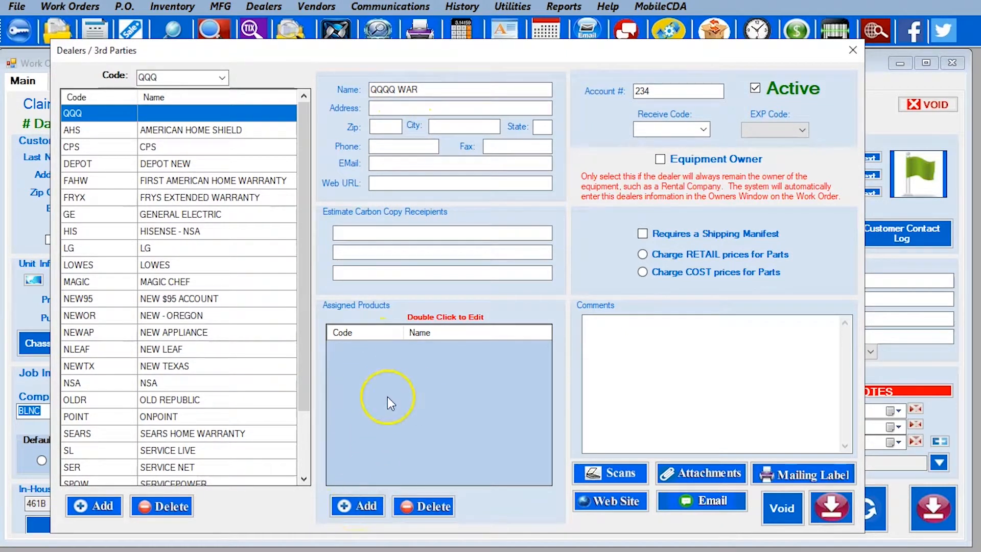
Add TV32 to dealer QQQ with 60/30-day warranties and on-site labor 75.00 minor, 125.00 major
left_click(363, 508)
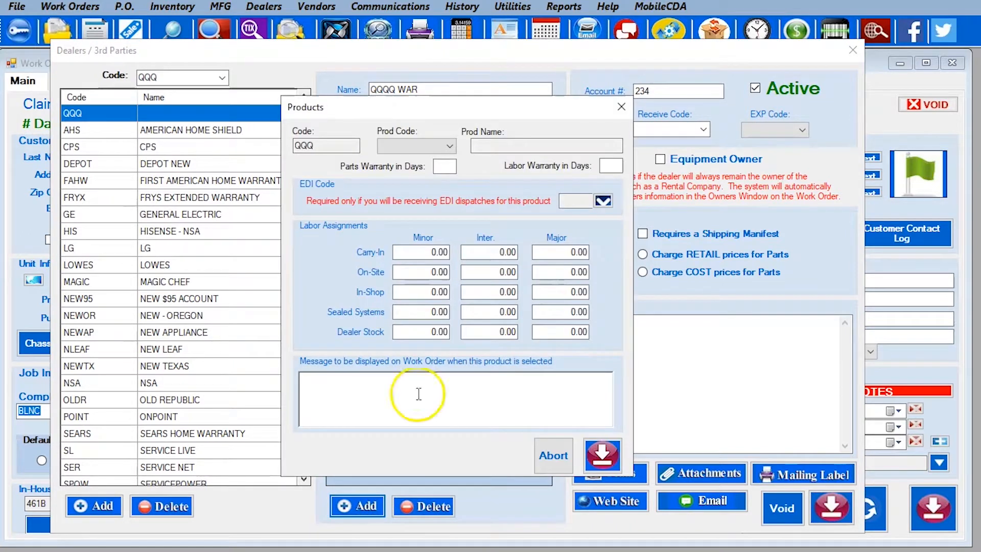
left_click(415, 146)
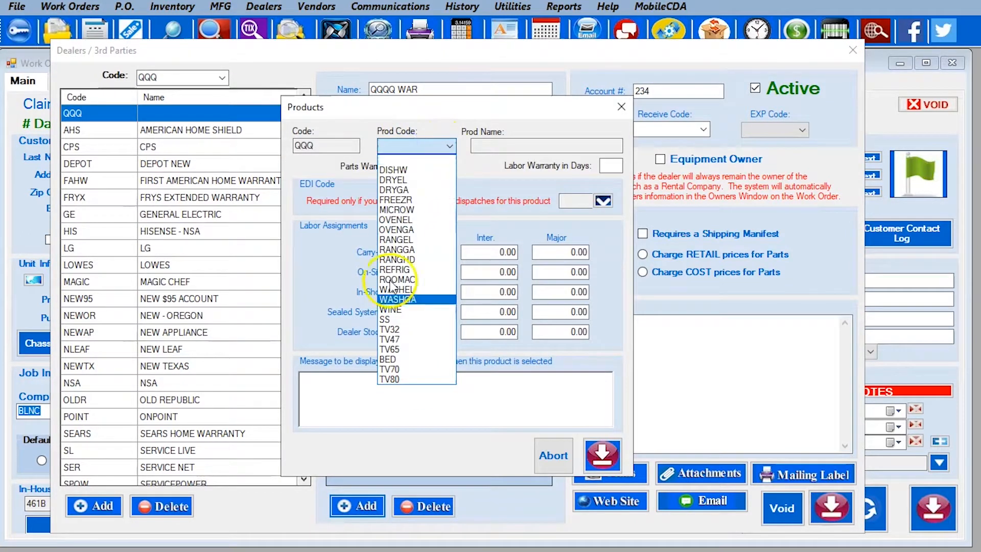
left_click(404, 330)
left_click(445, 166)
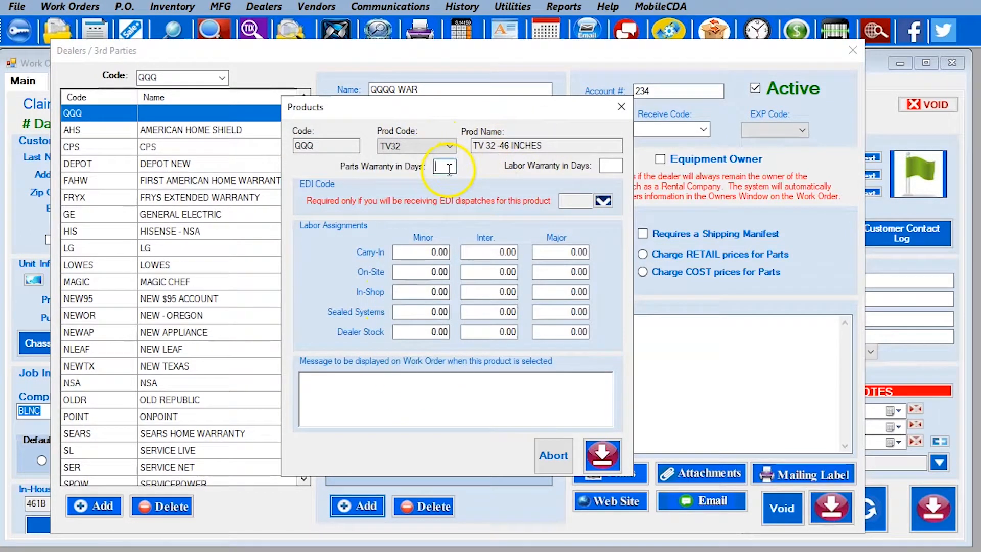
left_click(609, 165)
type("06")
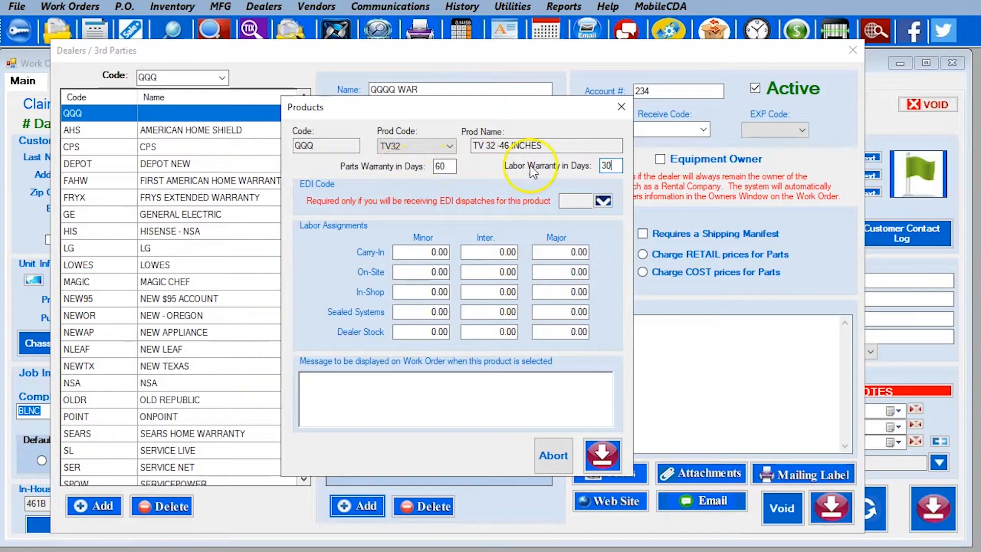
left_click(427, 272)
double_click(426, 271)
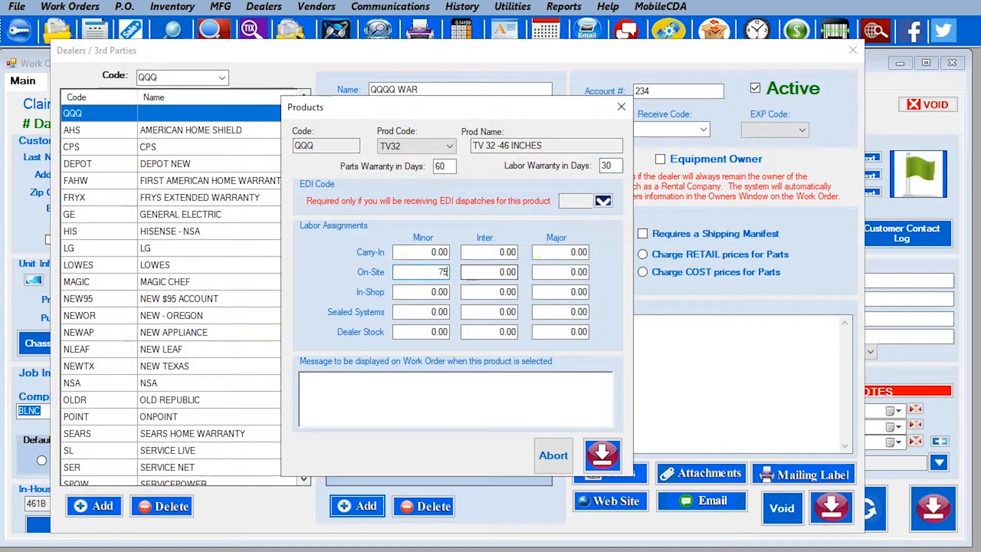
double_click(562, 272)
type("125")
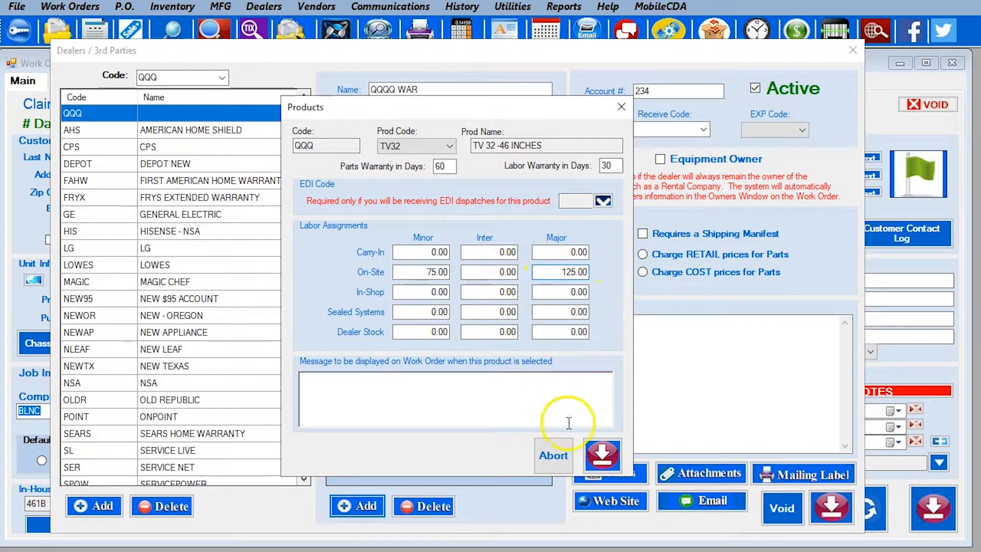
left_click(602, 456)
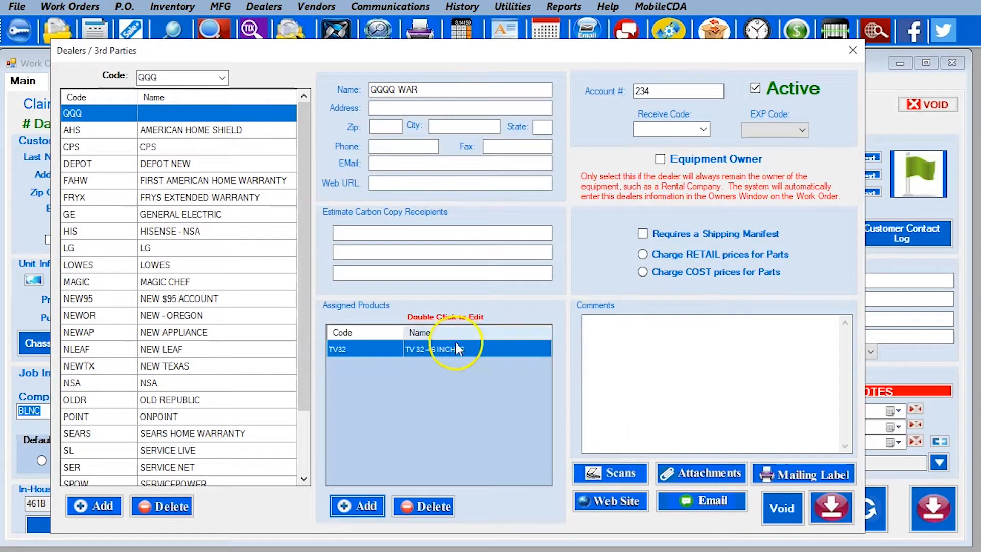
Reopen the TV32 product entry and save it again
left_click(418, 89)
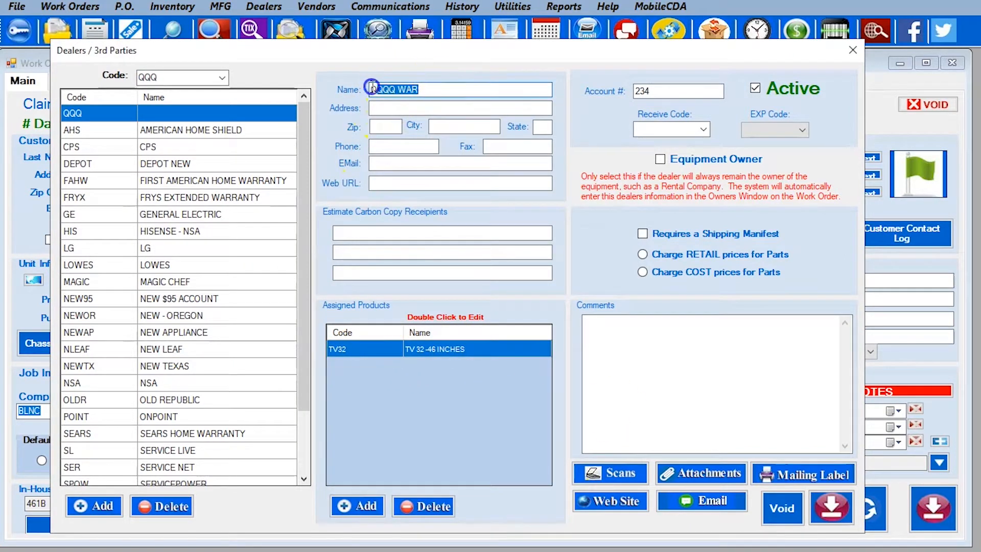
double_click(342, 351)
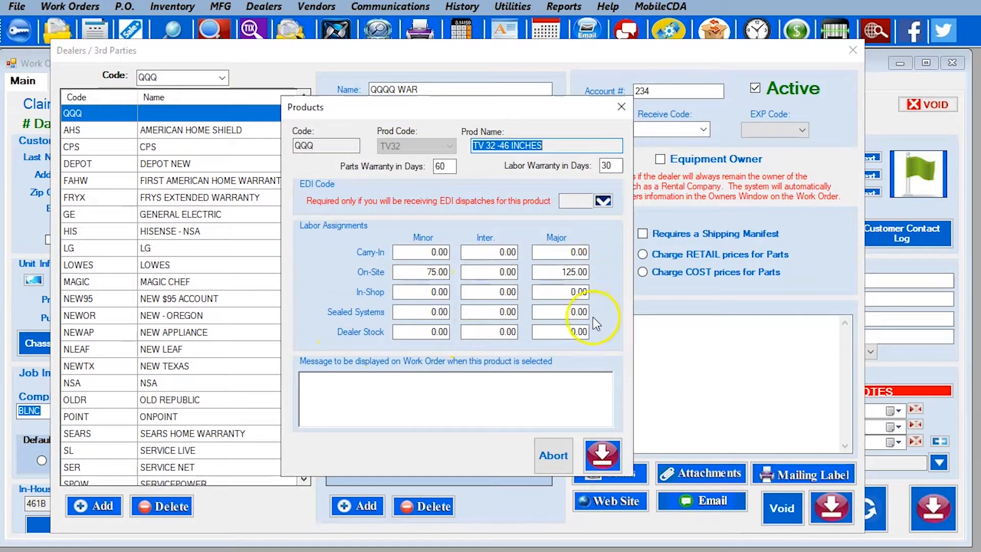
left_click(603, 453)
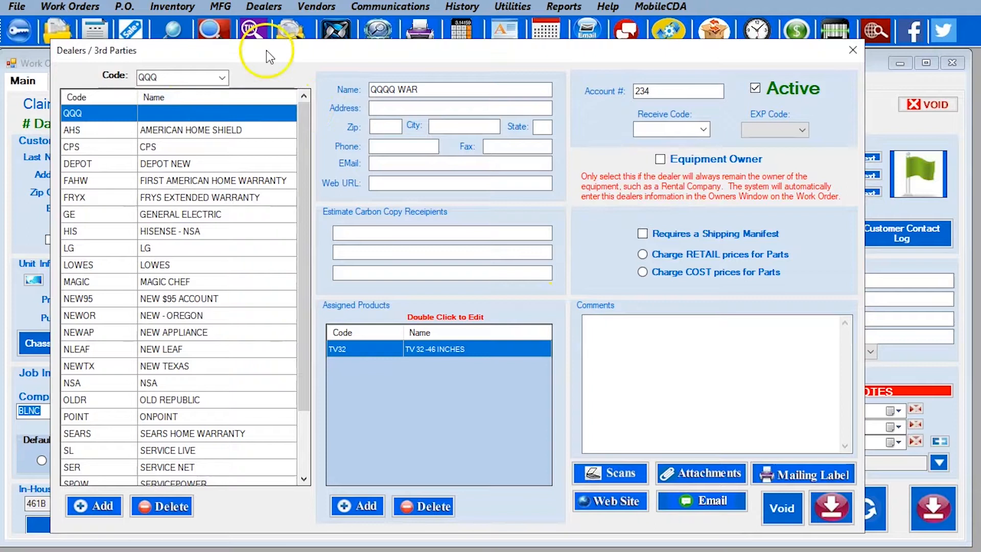
Save and close Dealers / 3rd Parties, then open MFG > Edit Manufacturers and select AMANA
left_click(831, 507)
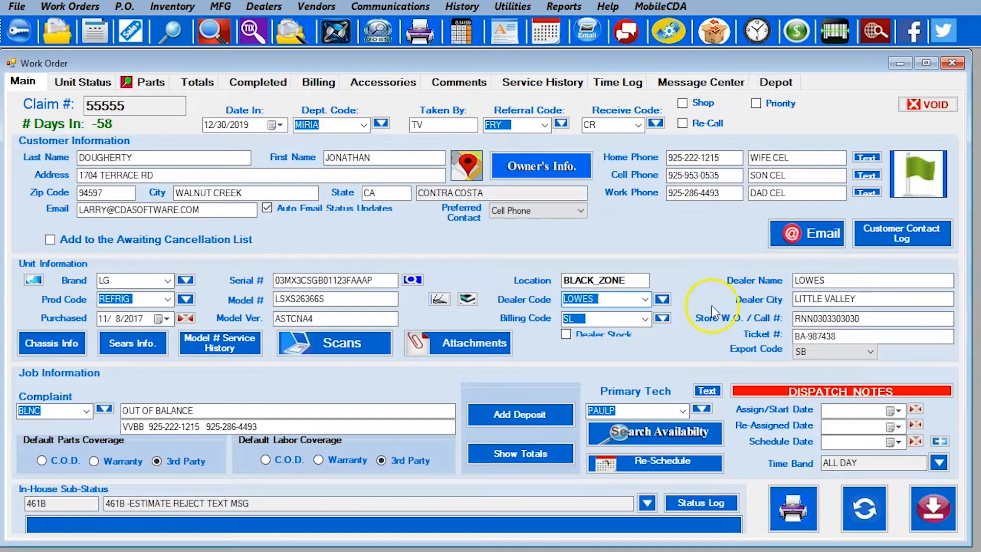
left_click(226, 8)
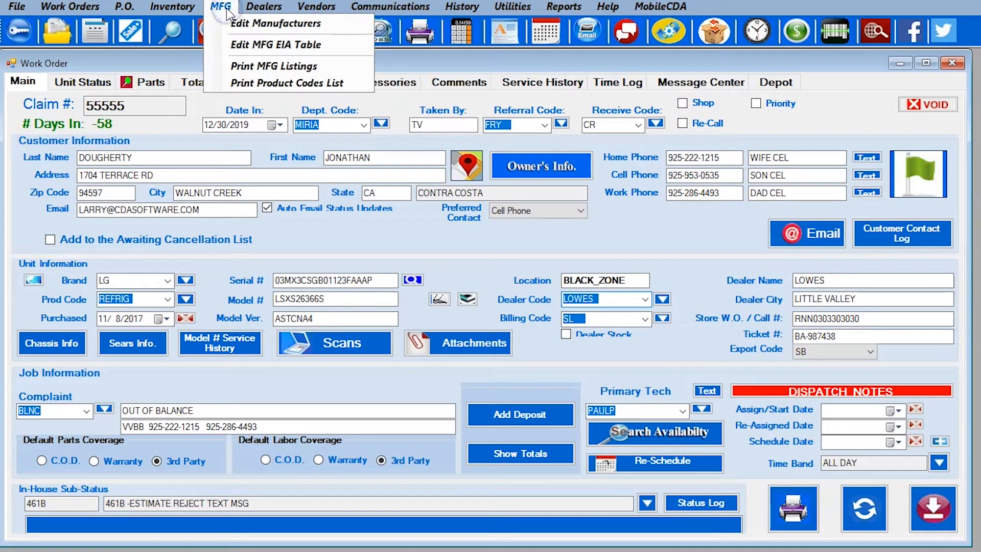
left_click(250, 25)
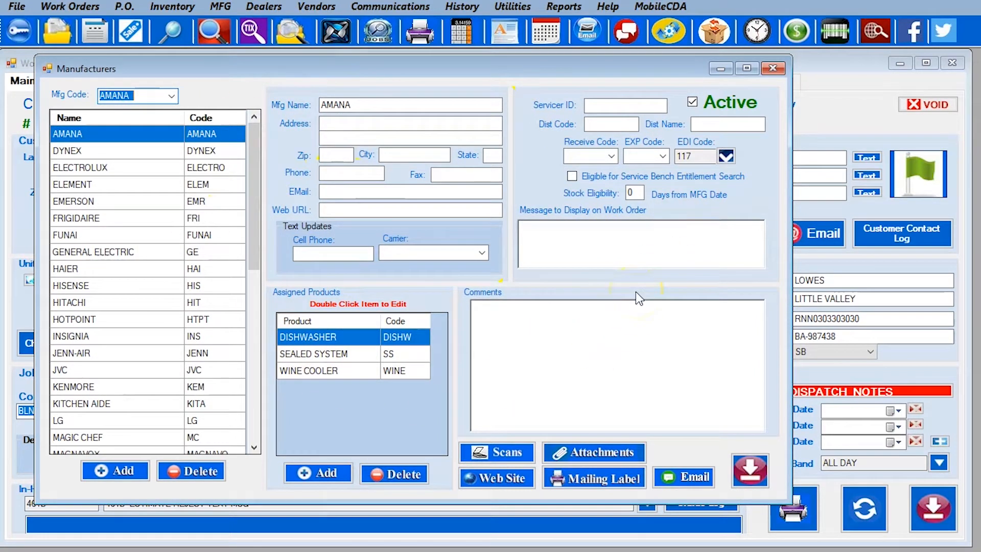
left_click_drag(361, 104, 310, 102)
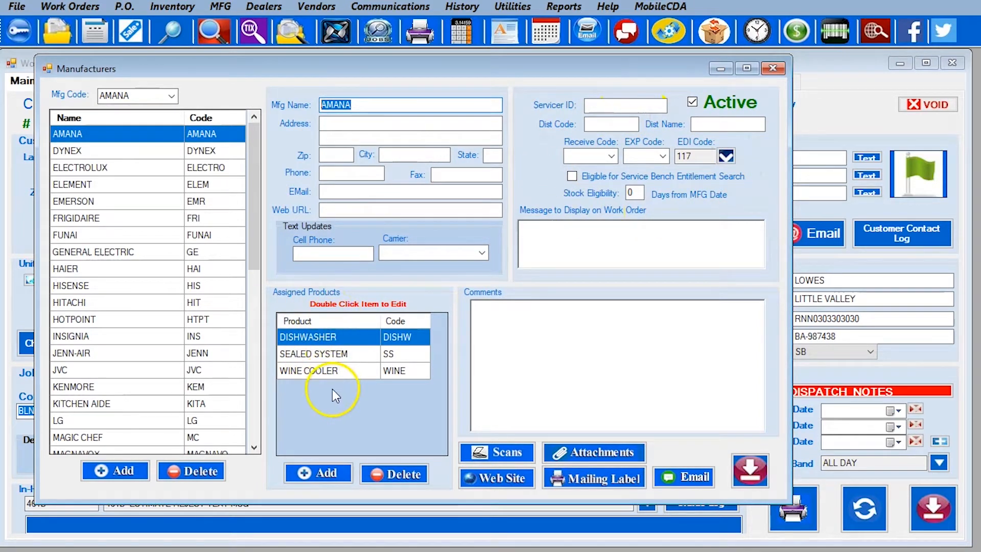
Add WASHEL to AMANA with 45-day warranties and on-site labor 200.00/400.00, then save Manufacturers
left_click(325, 475)
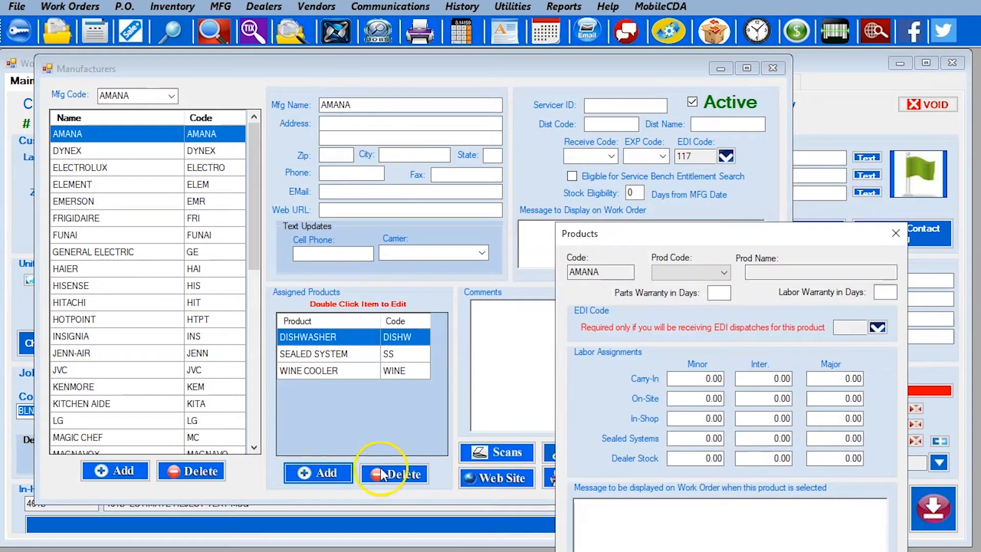
left_click(679, 272)
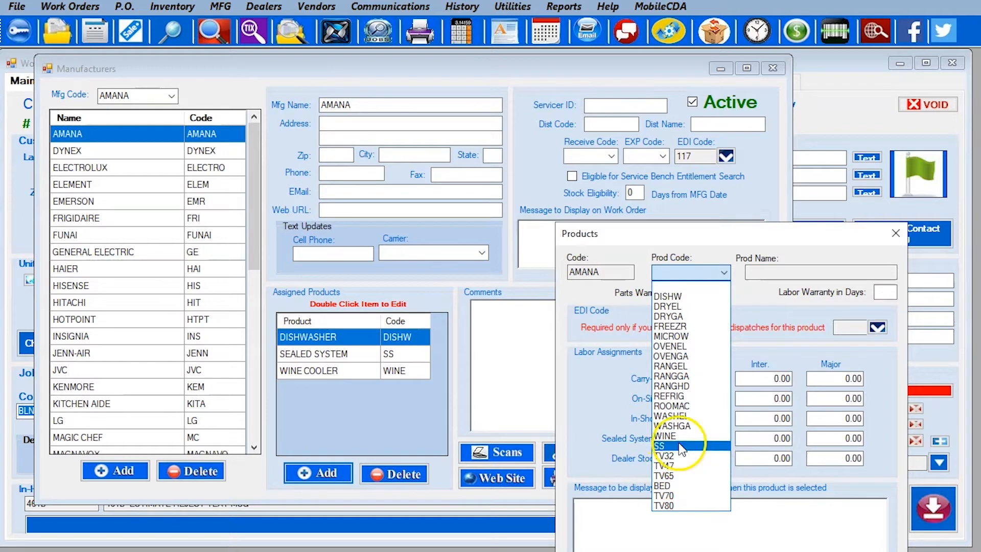
left_click(688, 418)
left_click(719, 292)
type("45")
left_click(889, 292)
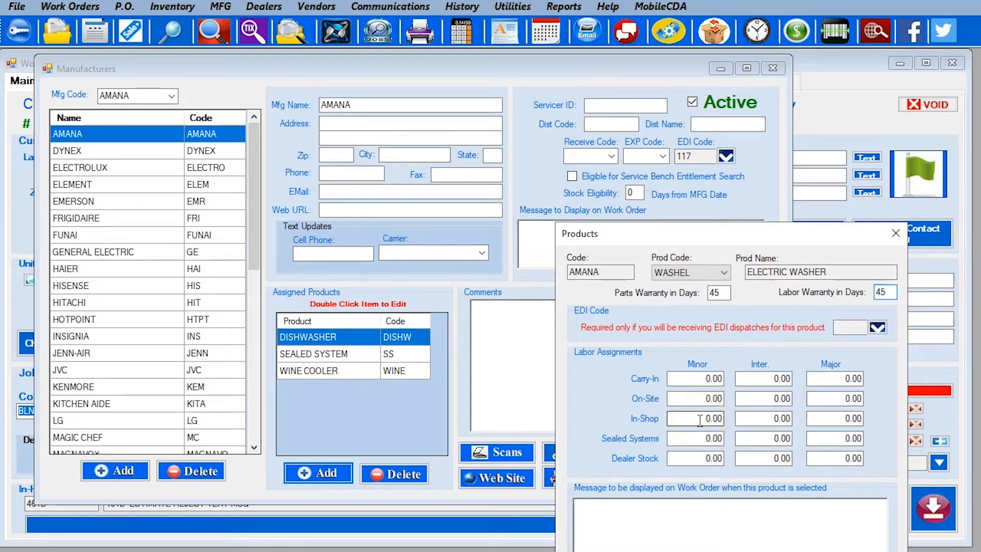
left_click(703, 398)
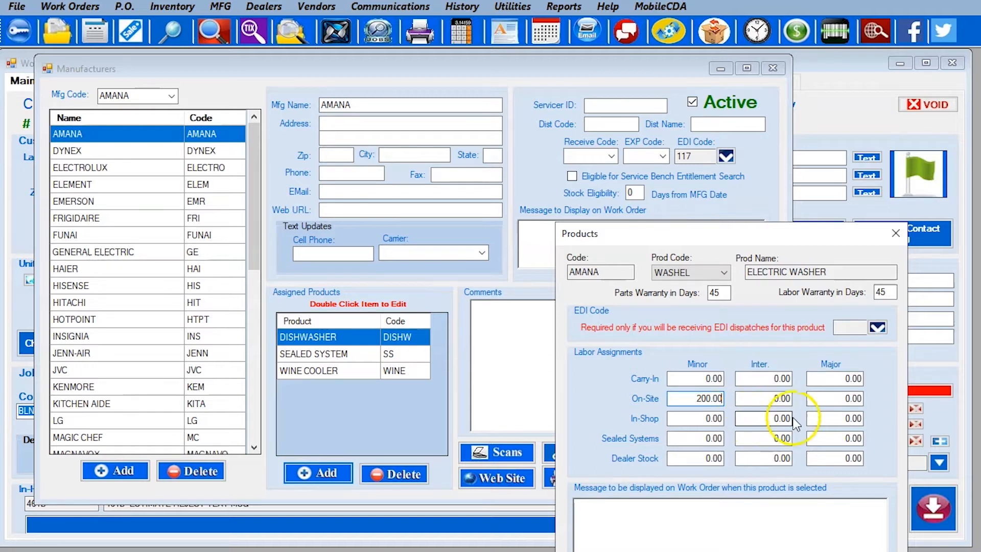
left_click_drag(839, 398, 872, 393)
type("40")
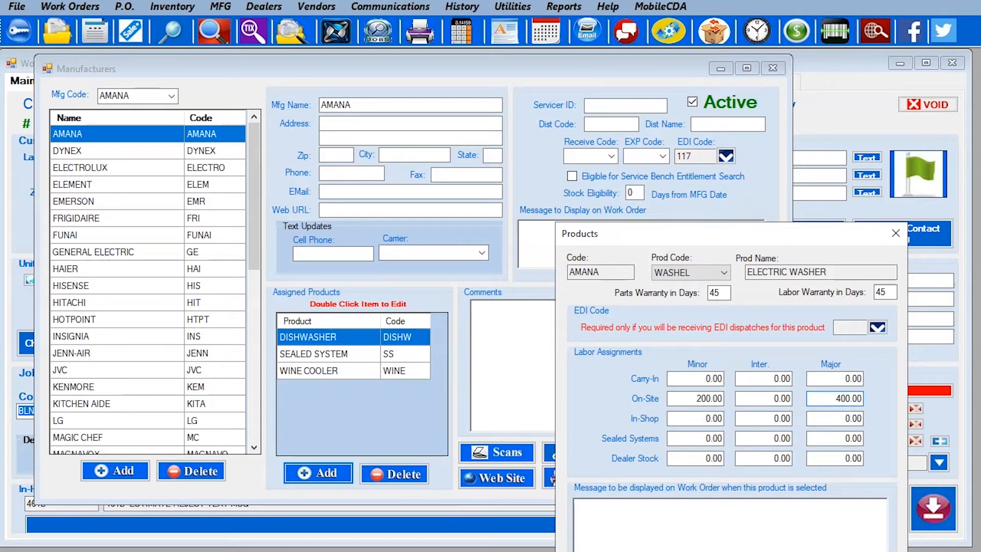
left_click(868, 550)
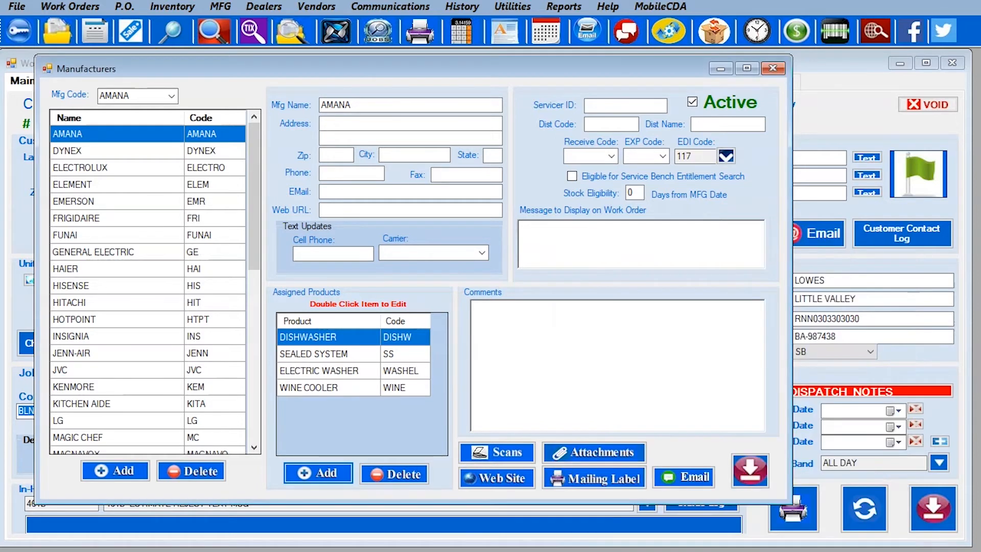
left_click(749, 471)
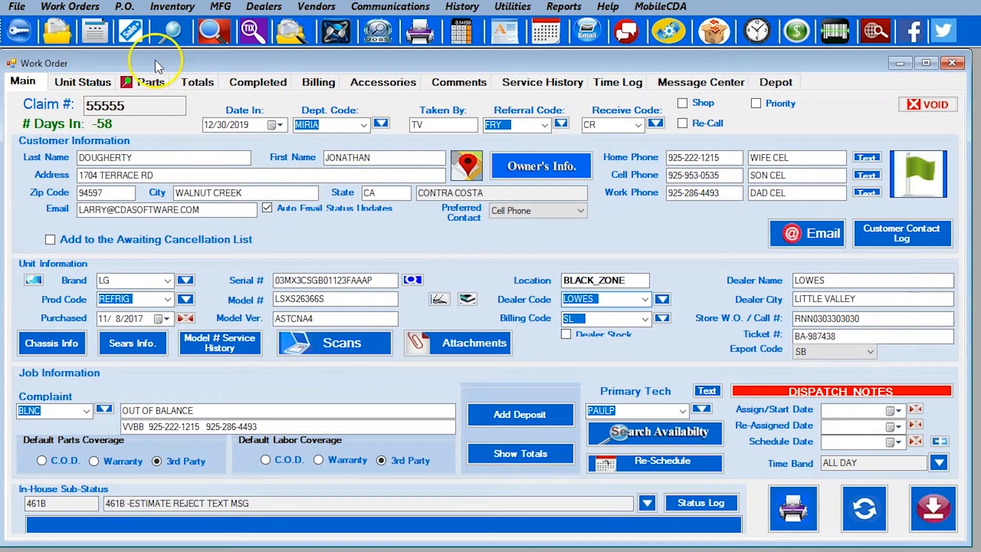
left_click(221, 7)
left_click(260, 11)
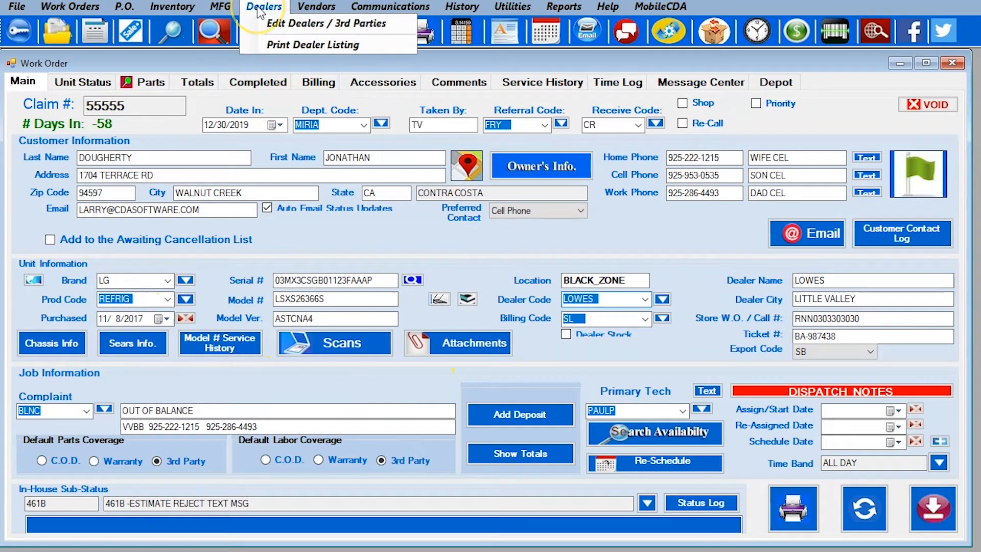
left_click(313, 9)
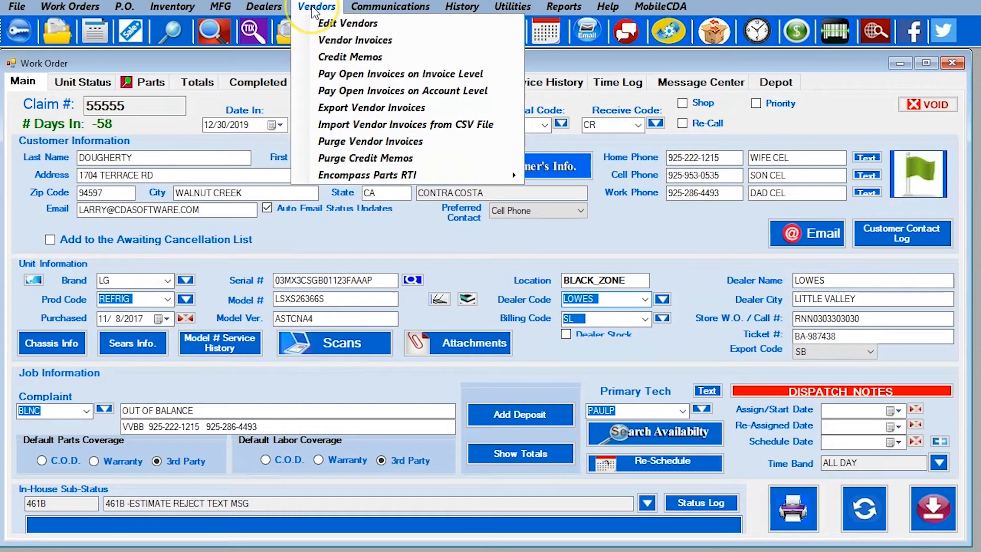
left_click(512, 6)
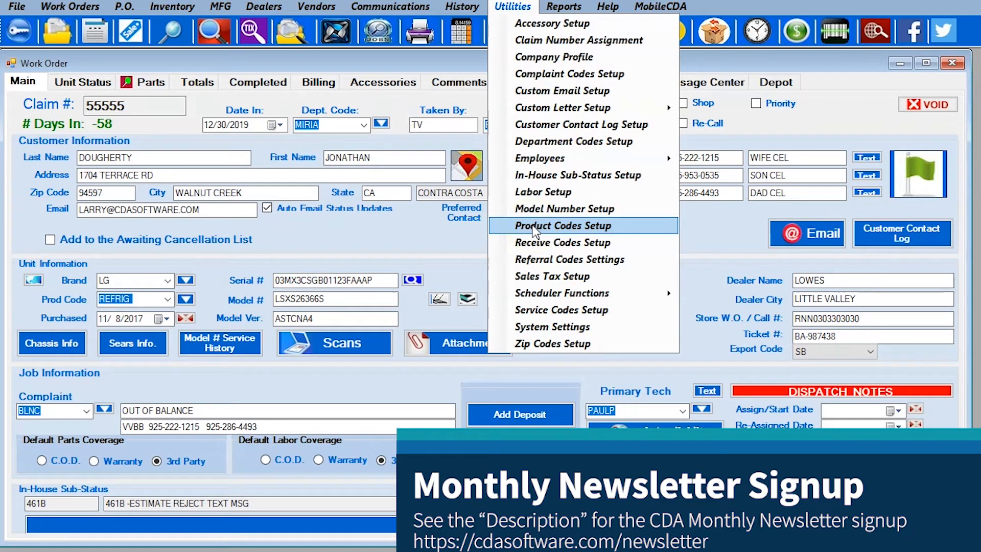
left_click(209, 60)
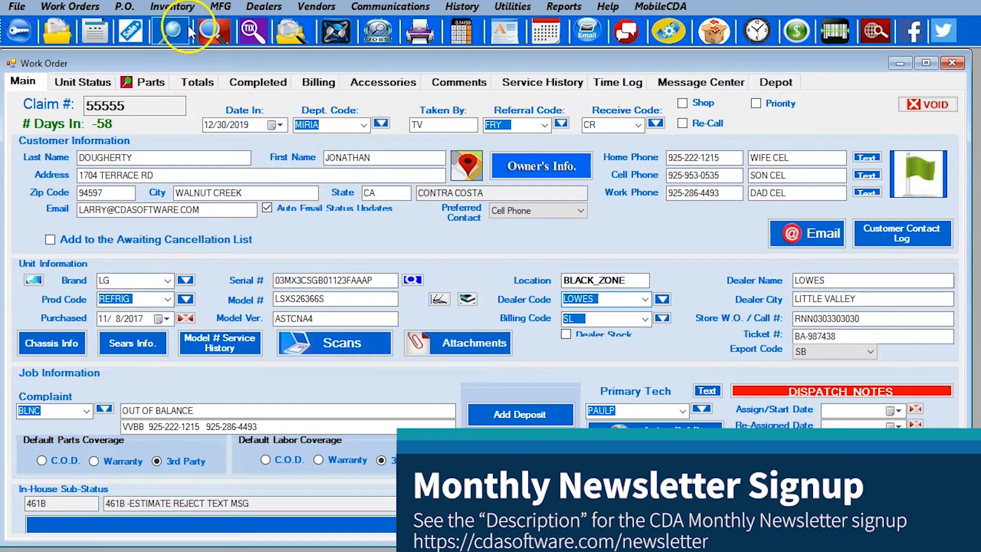
left_click(265, 7)
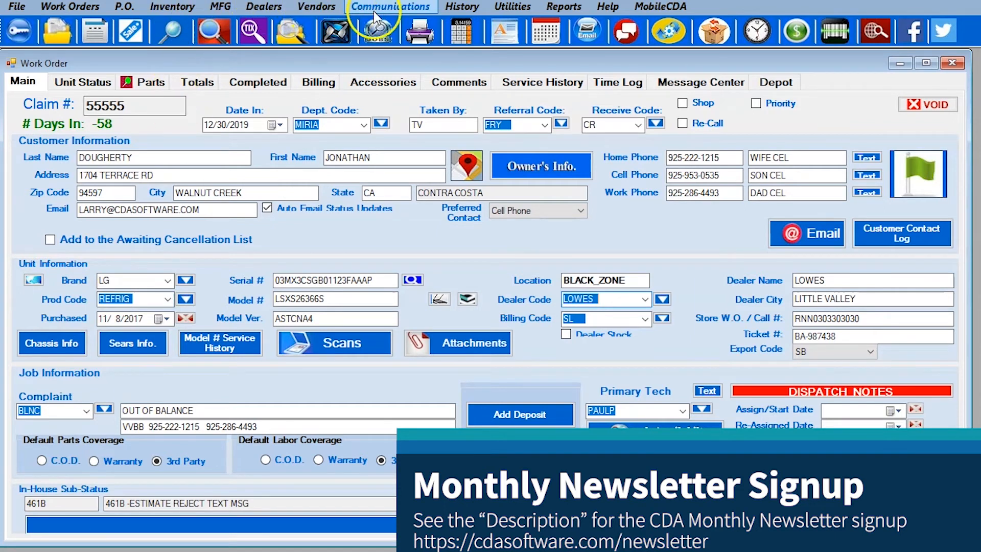